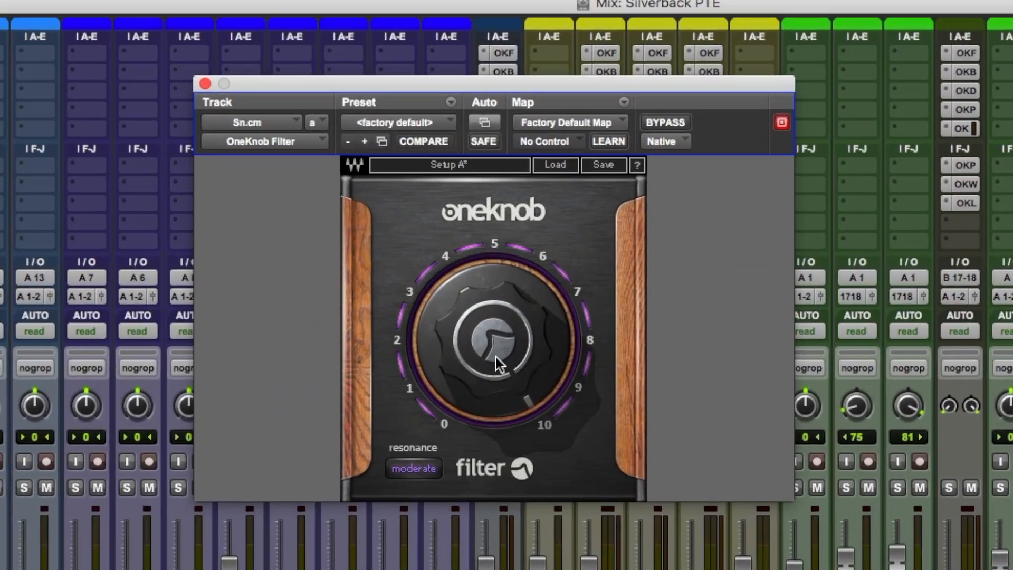
Try out the OneKnob Filter on the Sn.cm track by sweeping its knob down and back up
left_click_drag(420, 184, 421, 226)
left_click_drag(497, 349, 497, 272)
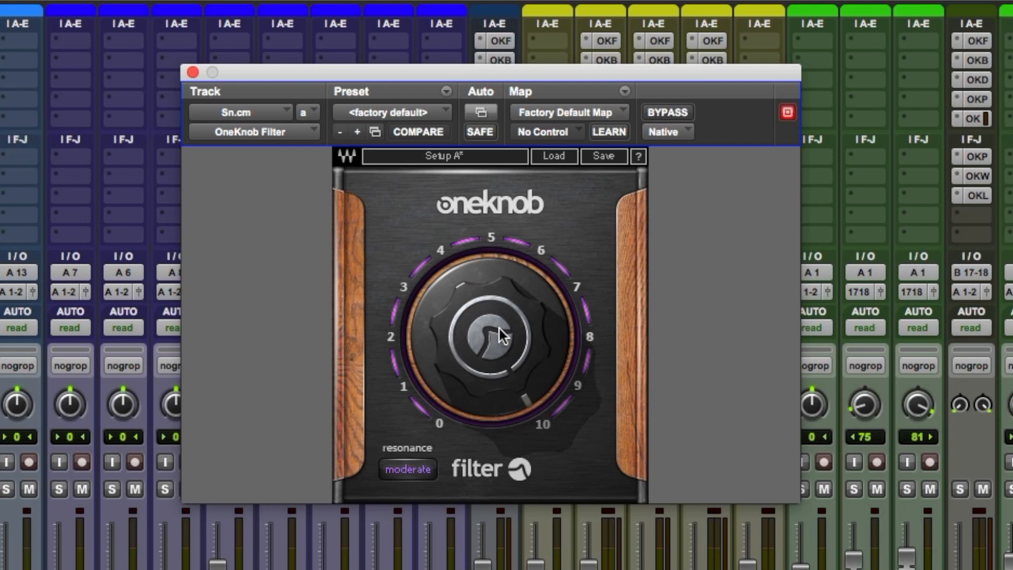
mouse_move(499, 327)
left_mouse_down()
mouse_move(499, 361)
mouse_move(499, 325)
mouse_move(544, 318)
mouse_move(544, 243)
mouse_move(486, 336)
mouse_move(491, 189)
mouse_move(491, 337)
left_mouse_up()
Go through the remaining OneKnob inserts on Sn.cm, turn the Pumper knob down, and close the plugin window after viewing Louder
left_click(2, 61)
left_click(2, 79)
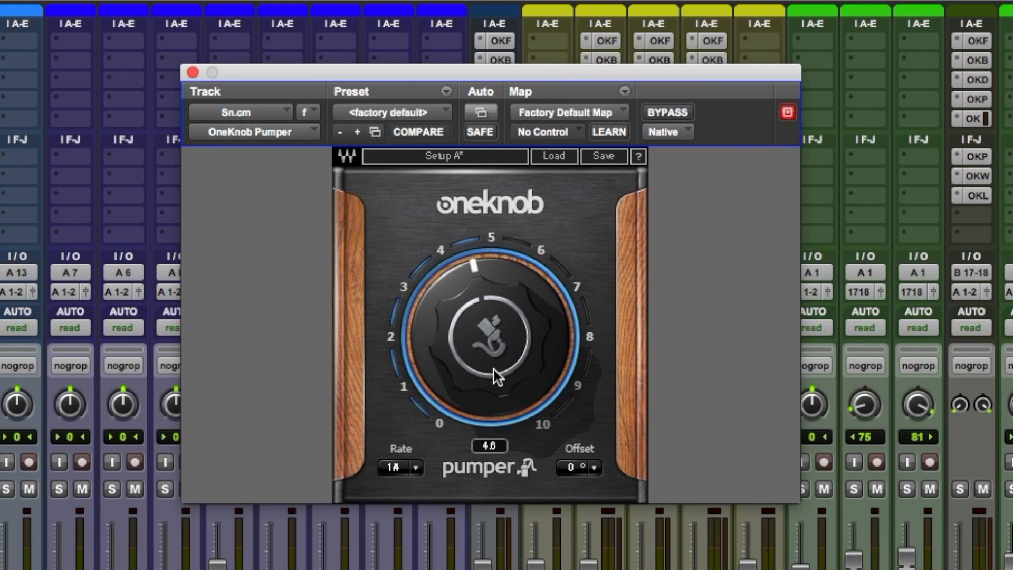
left_click_drag(494, 369, 494, 445)
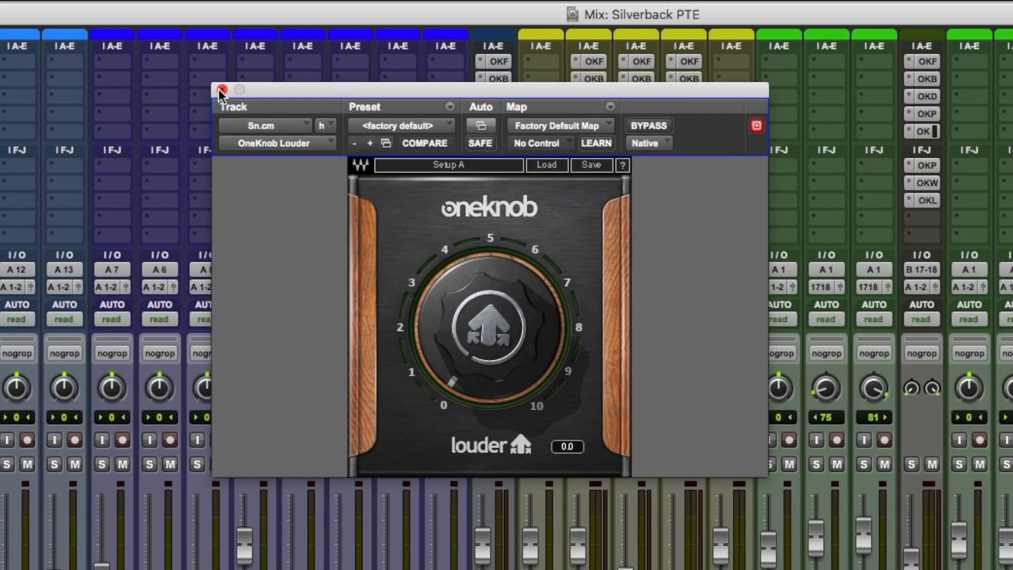
left_click(222, 90)
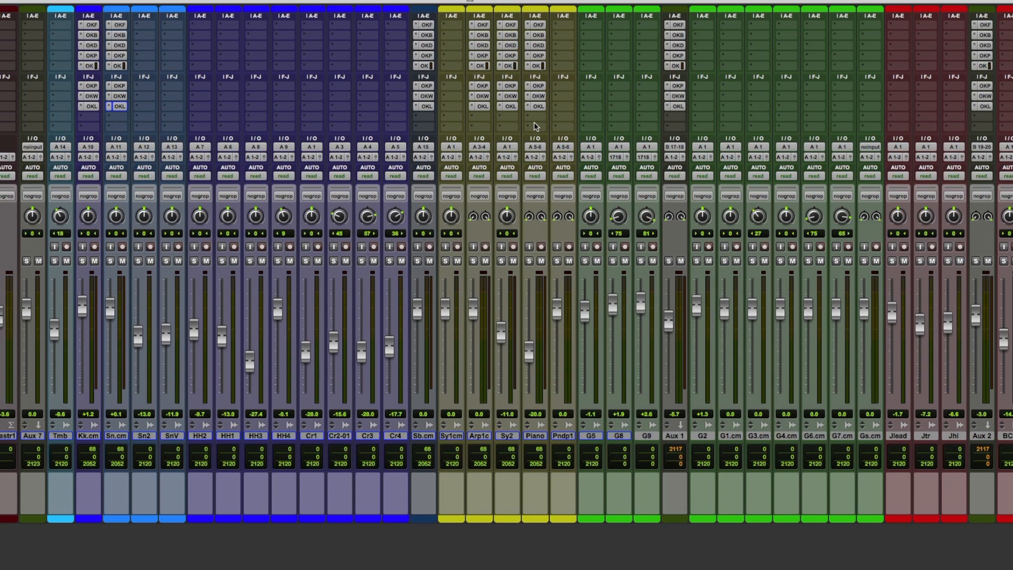
Check the arrangement in the Edit window, return to the mixer and inspect the Filter, Brighter and Driver inserts on the kick track
key("super+equal")
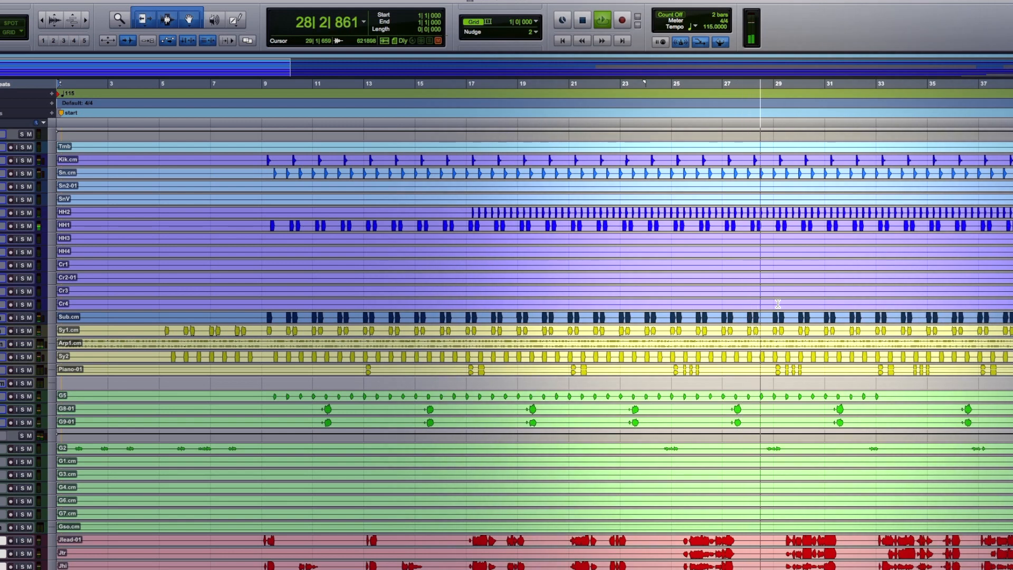
key("super+equal")
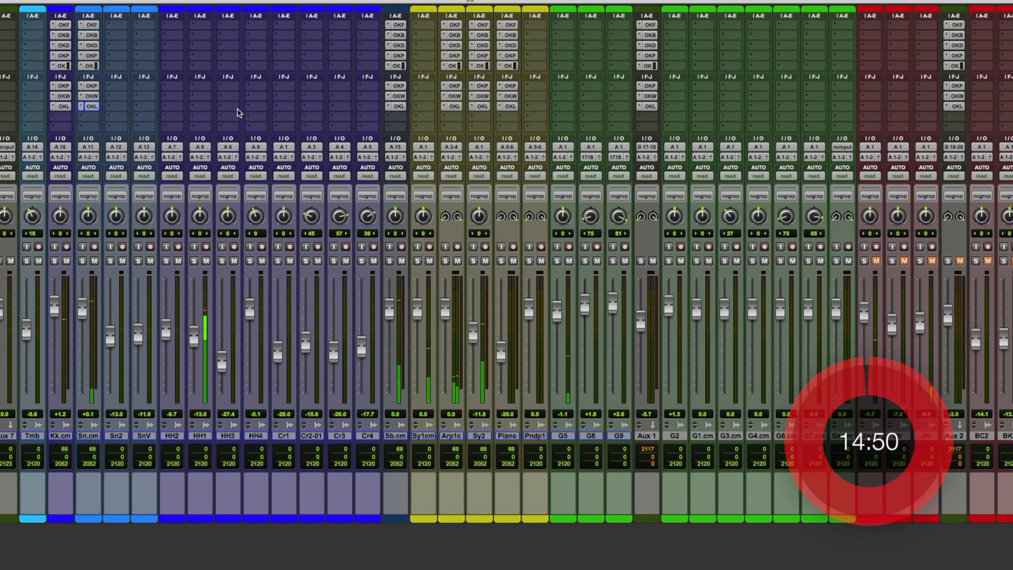
left_click(62, 25)
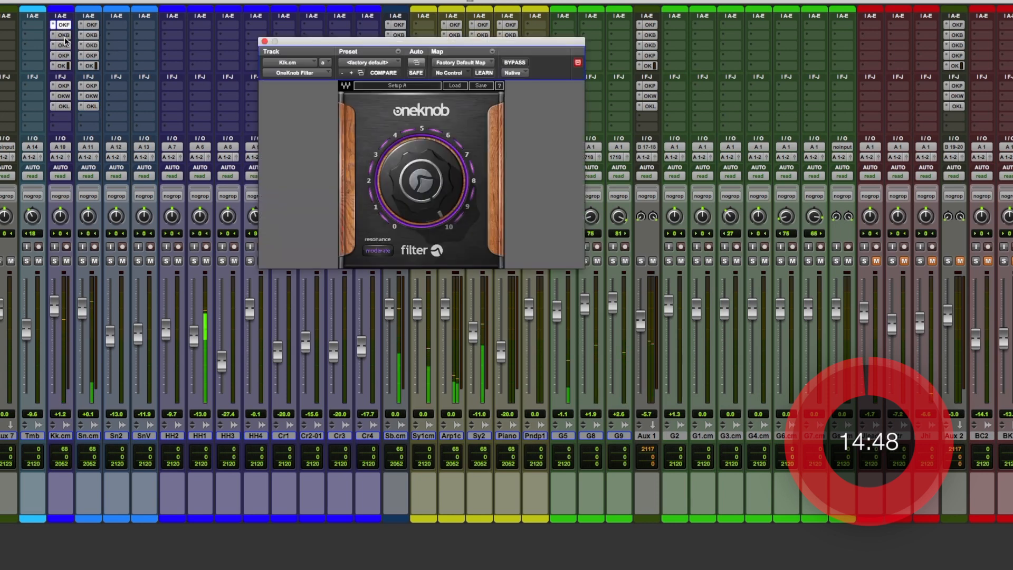
left_click(62, 35)
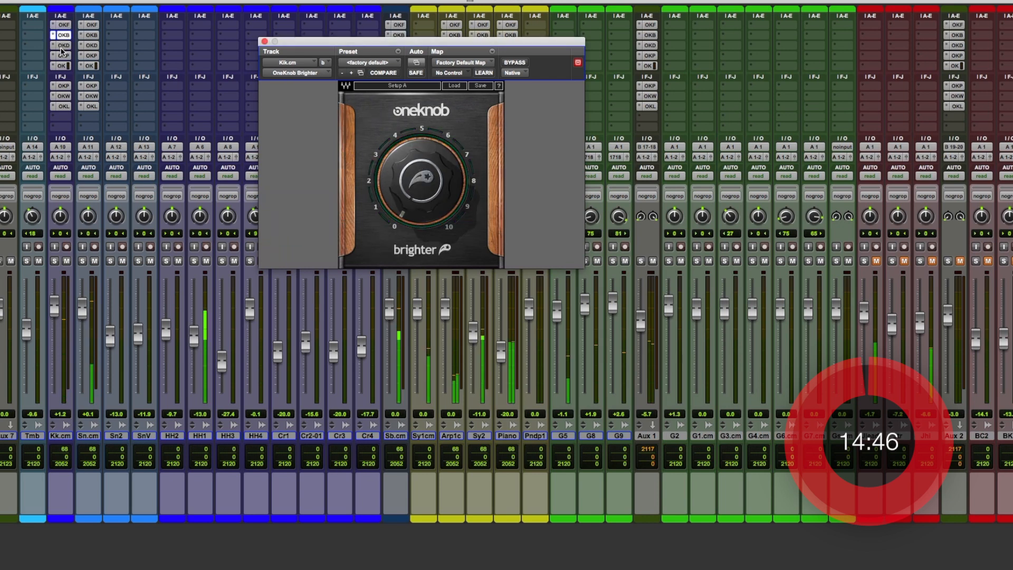
left_click(63, 46)
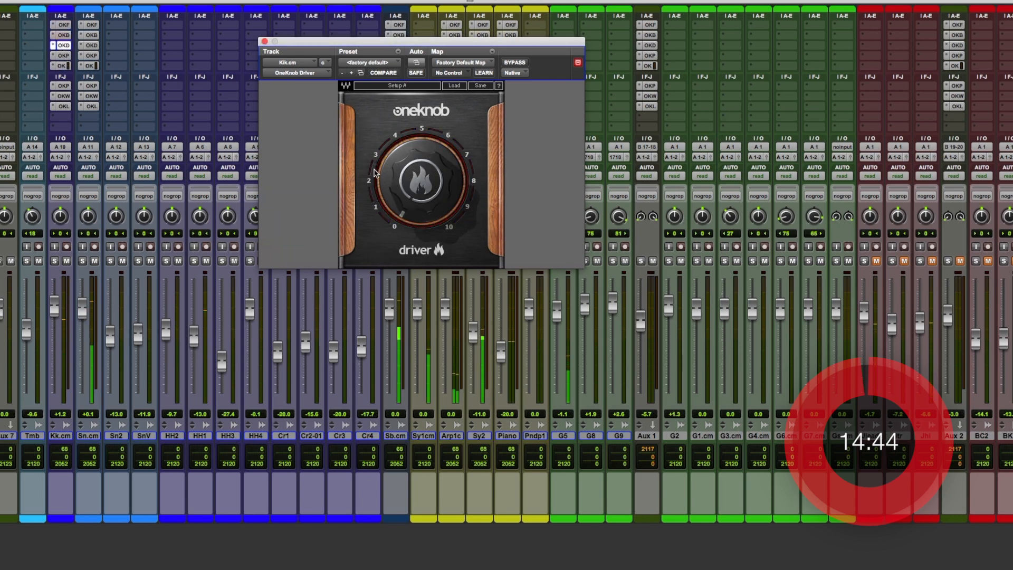
mouse_move(416, 197)
left_mouse_down()
mouse_move(416, 117)
mouse_move(416, 198)
left_mouse_up()
Open the OneKnob Phatter insert on the kick track and set its amount to 4.8
left_click(62, 55)
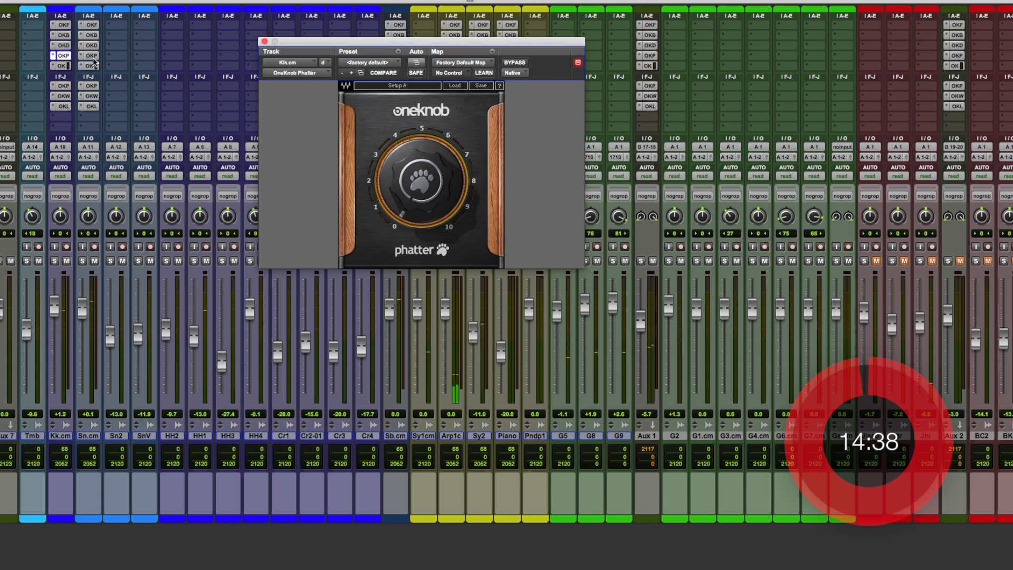
left_click_drag(422, 180, 422, 118)
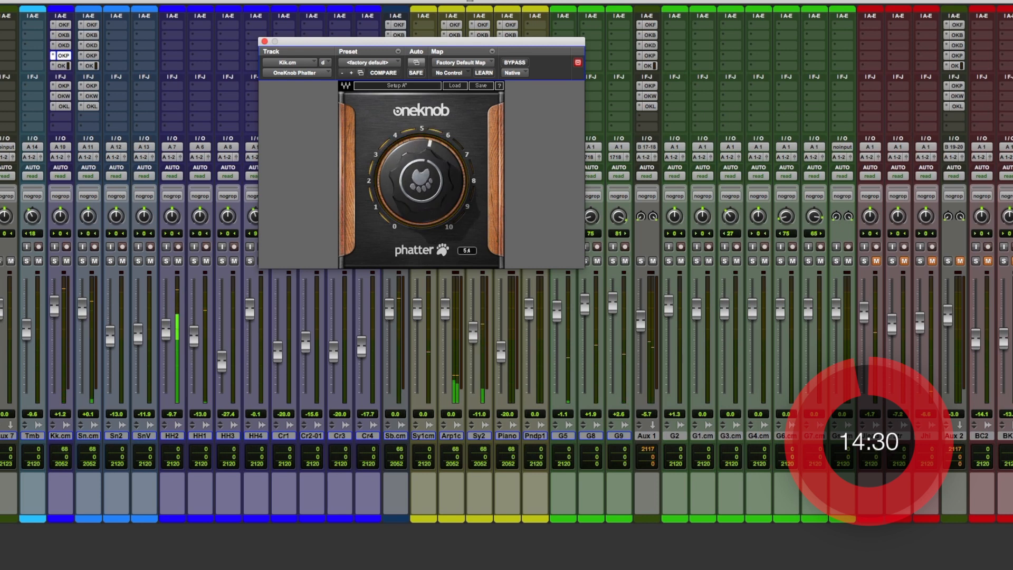
left_click_drag(421, 86, 421, 125)
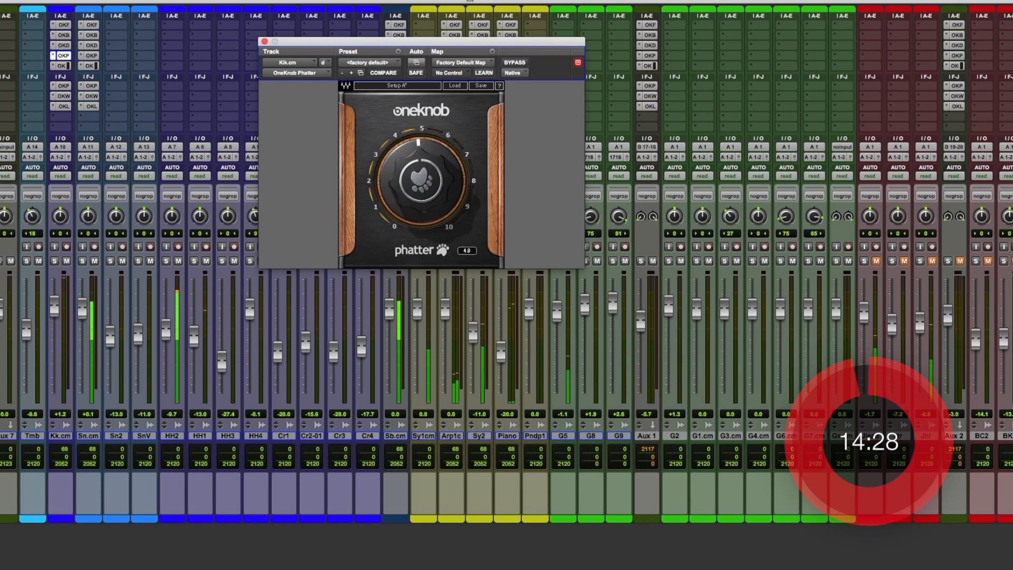
Turn the kick track's OneKnob Louder up to slightly above 2 and lower the kick's volume fader to about -2.6 dB
left_click(63, 96)
left_click(63, 106)
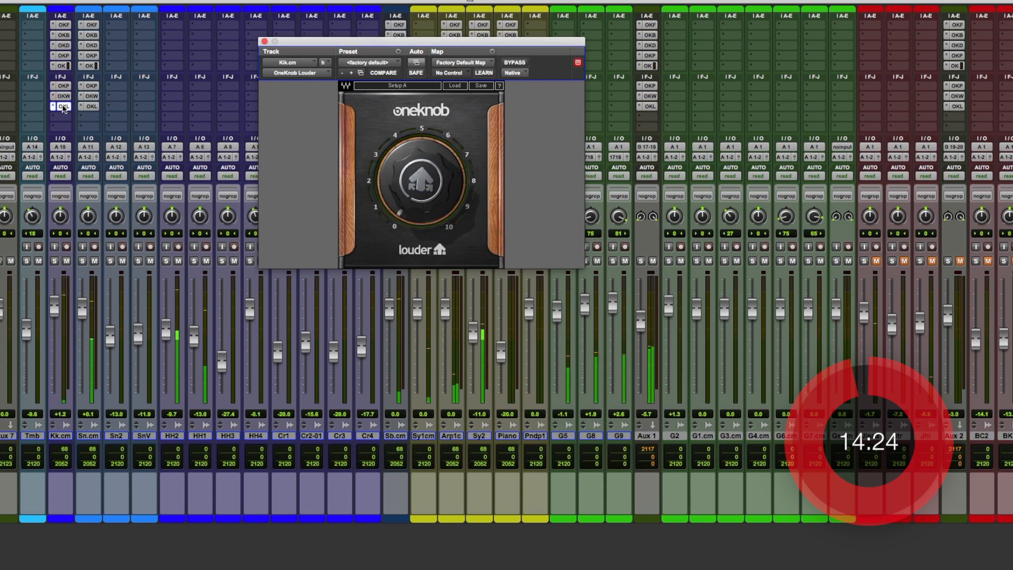
left_click_drag(422, 191, 423, 163)
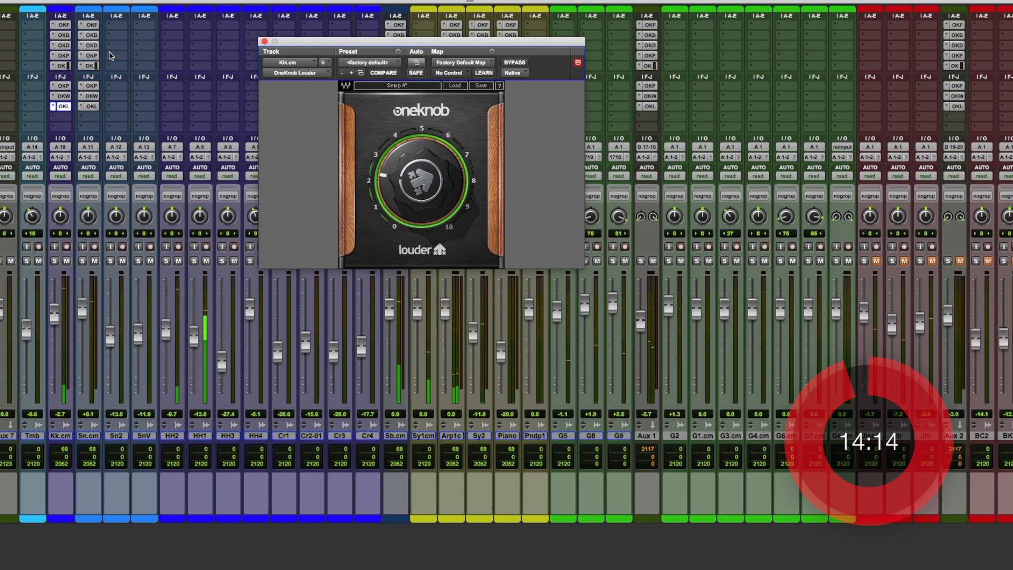
Open the OneKnob Brighter insert on the Sn.cm snare track and set it to 3.30
left_click(89, 35)
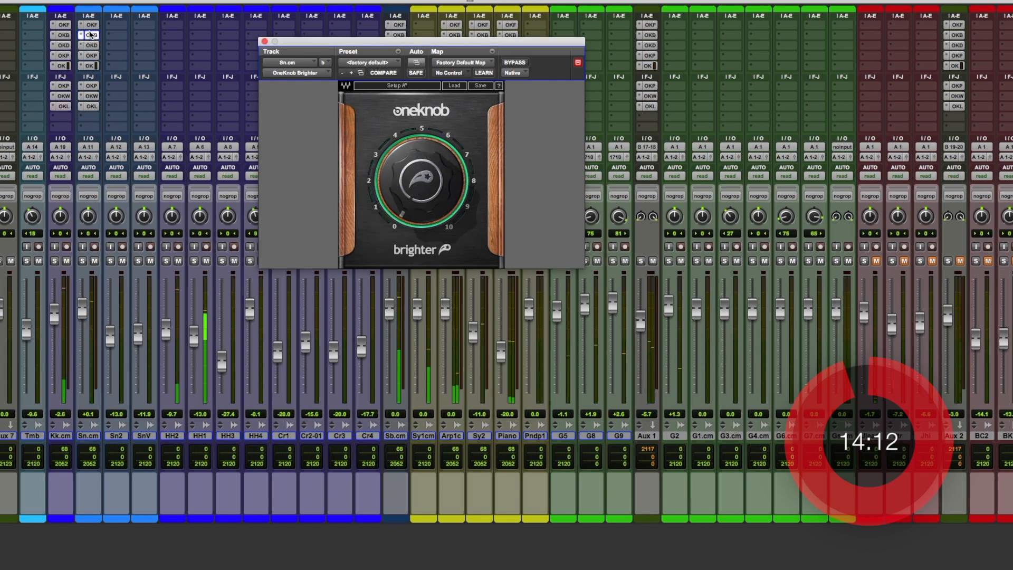
left_click(422, 193)
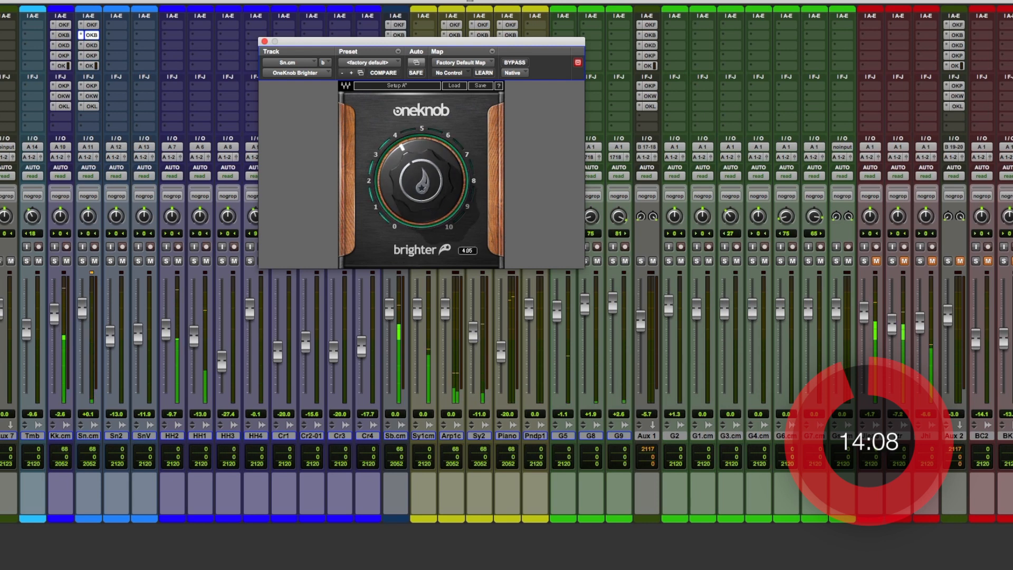
left_click_drag(422, 192, 422, 200)
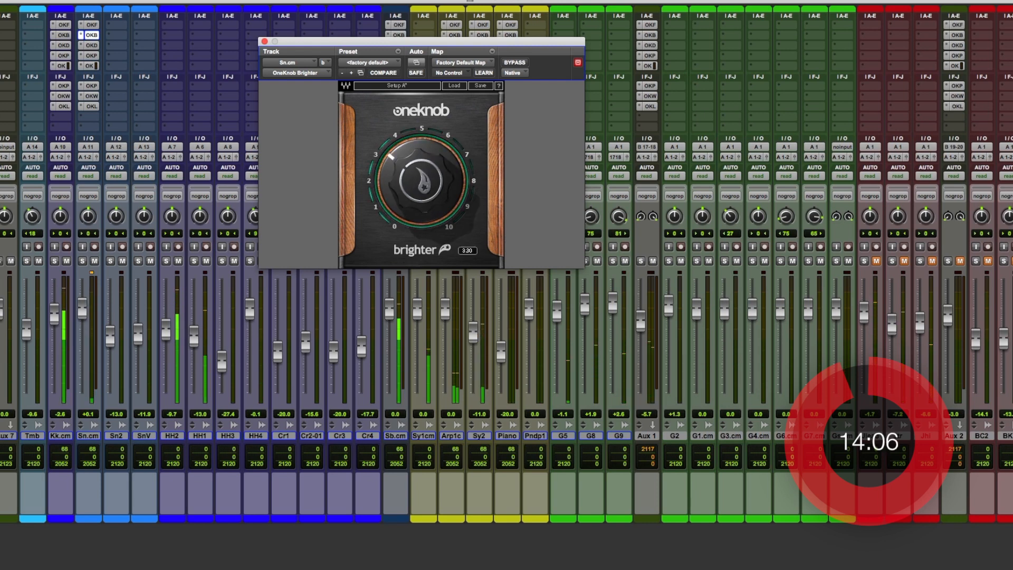
Look at the Wetter and Phatter inserts on Sn.cm, and turn its OneKnob Driver up to about 1.4
left_click(90, 97)
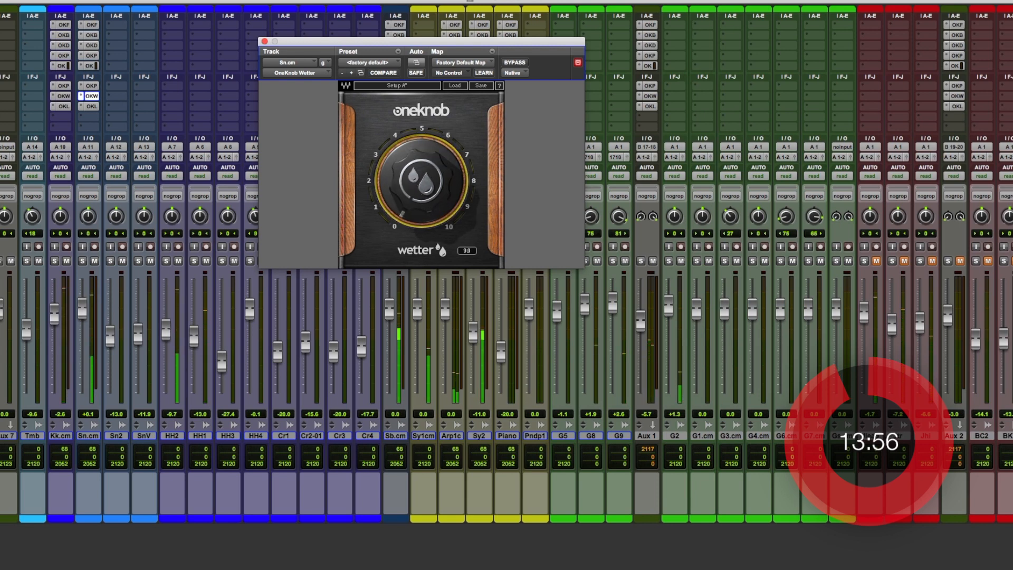
left_click(93, 56)
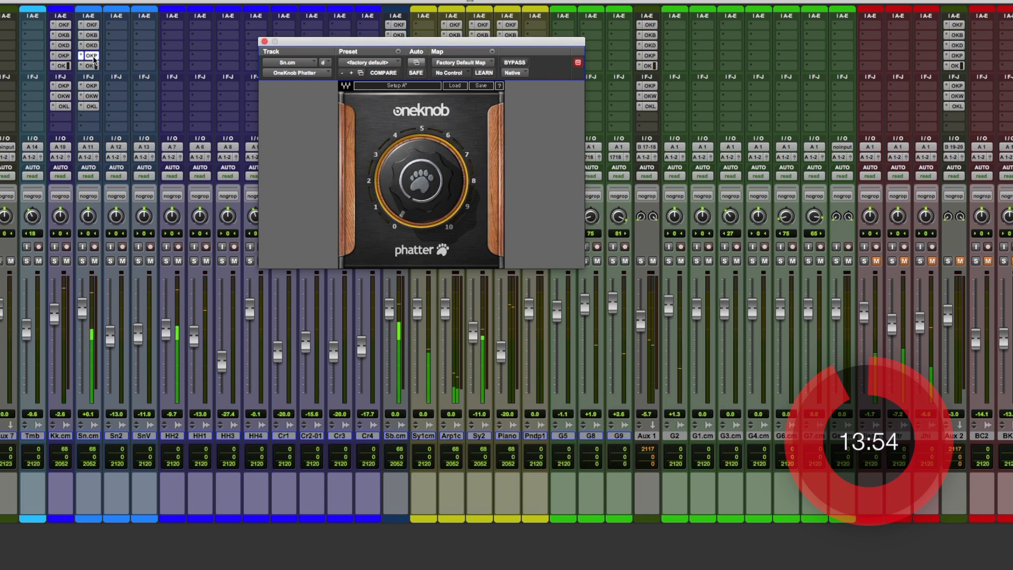
left_click(93, 46)
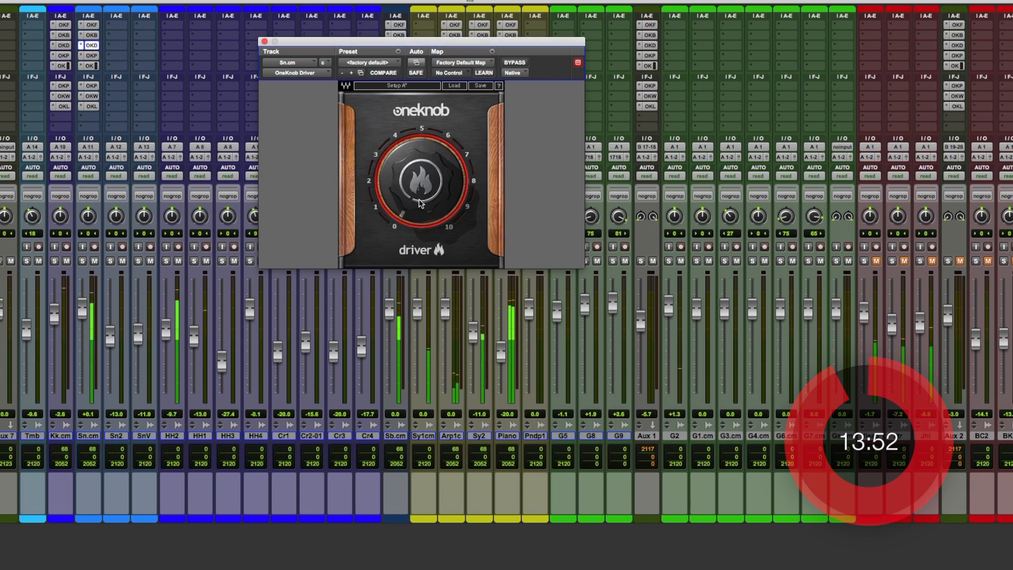
left_click_drag(421, 181, 421, 156)
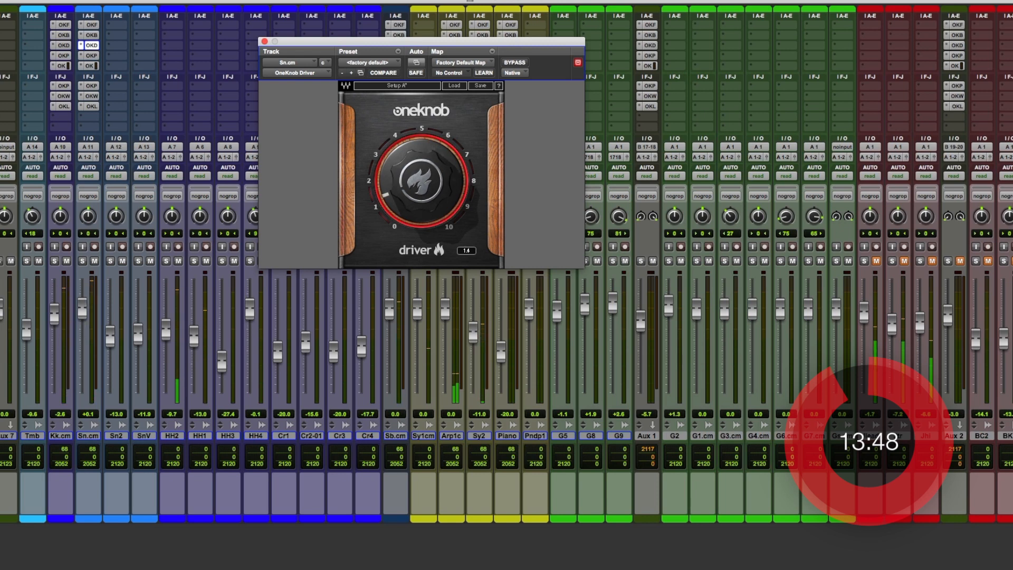
Compare the snare with the Driver bypassed and active, reduce its drive to about 1, and close the plugin window
left_click(512, 62)
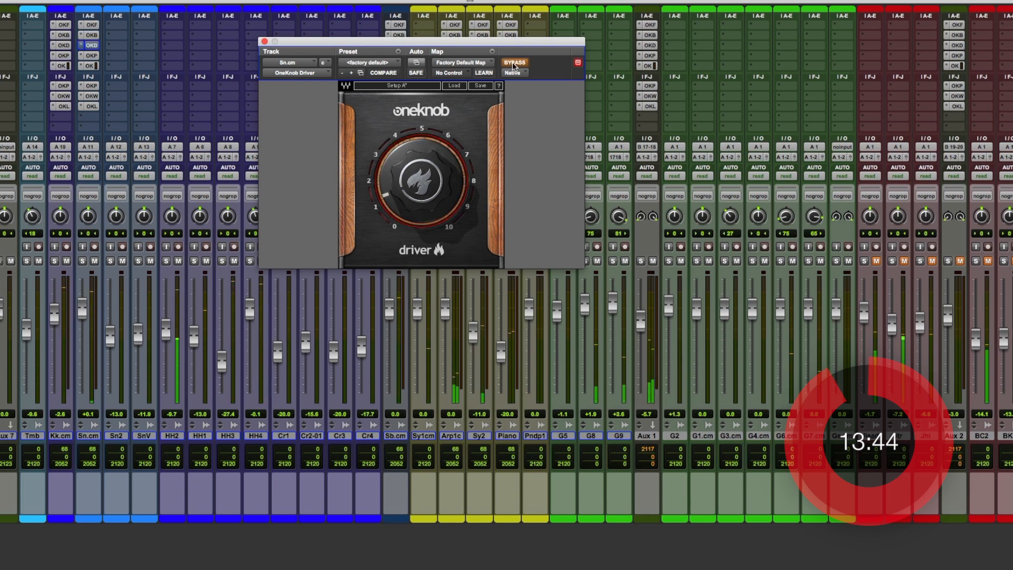
left_click(512, 62)
left_click_drag(422, 180, 422, 186)
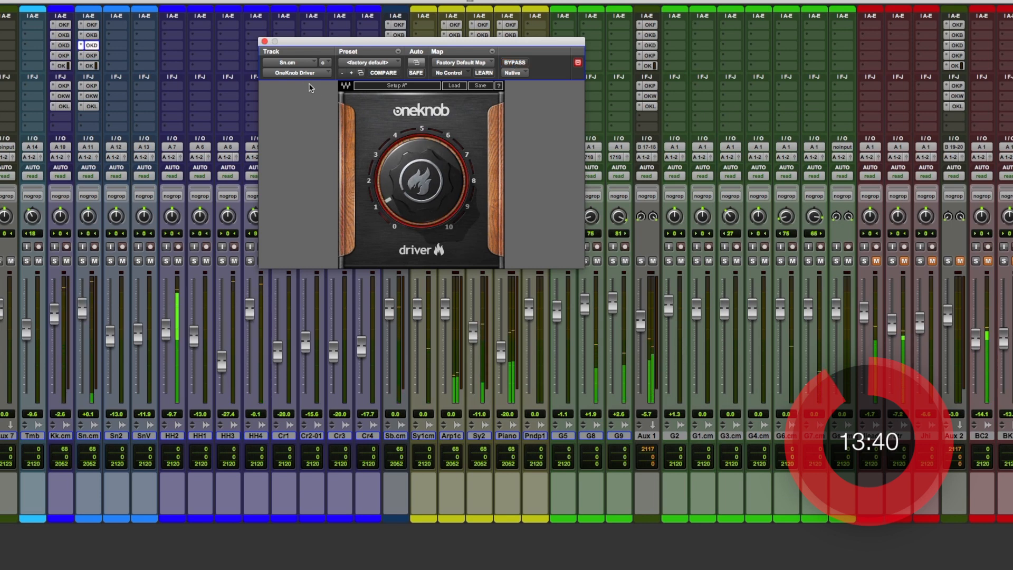
left_click(265, 41)
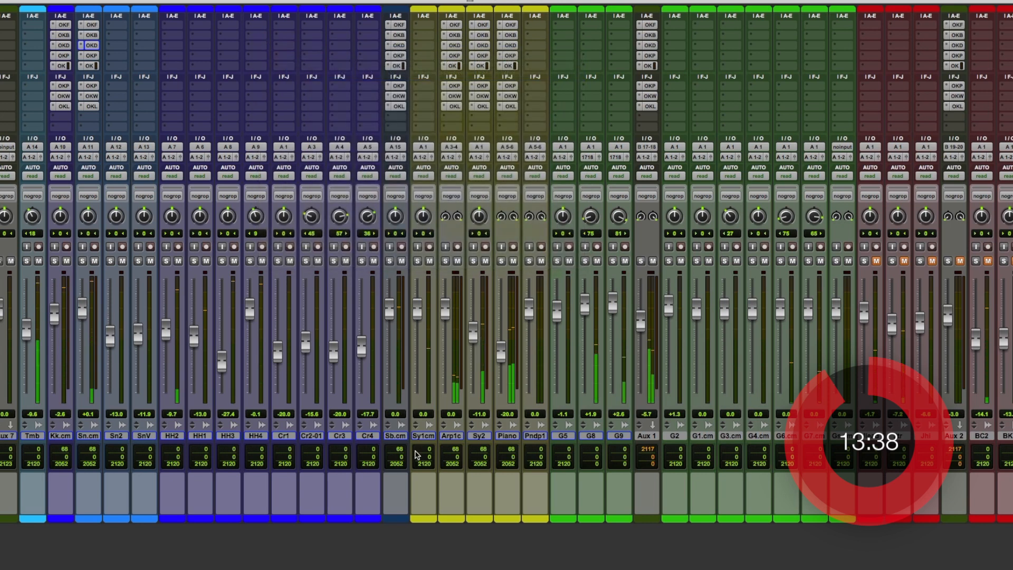
Select the Sb.cm track, listen to it soloed and together with Sy1cm, and clear the solos
left_click(397, 437)
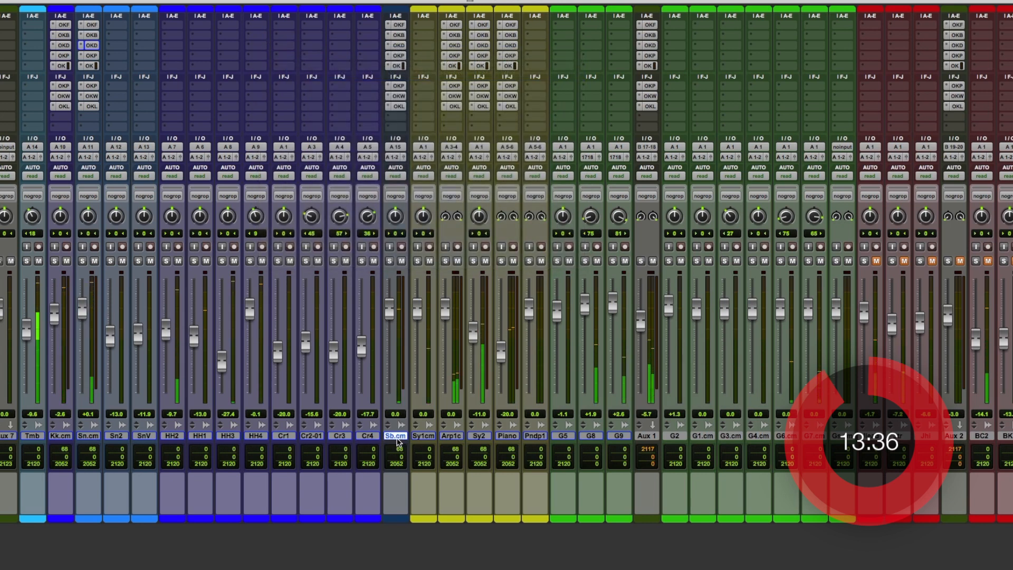
key("shift+s")
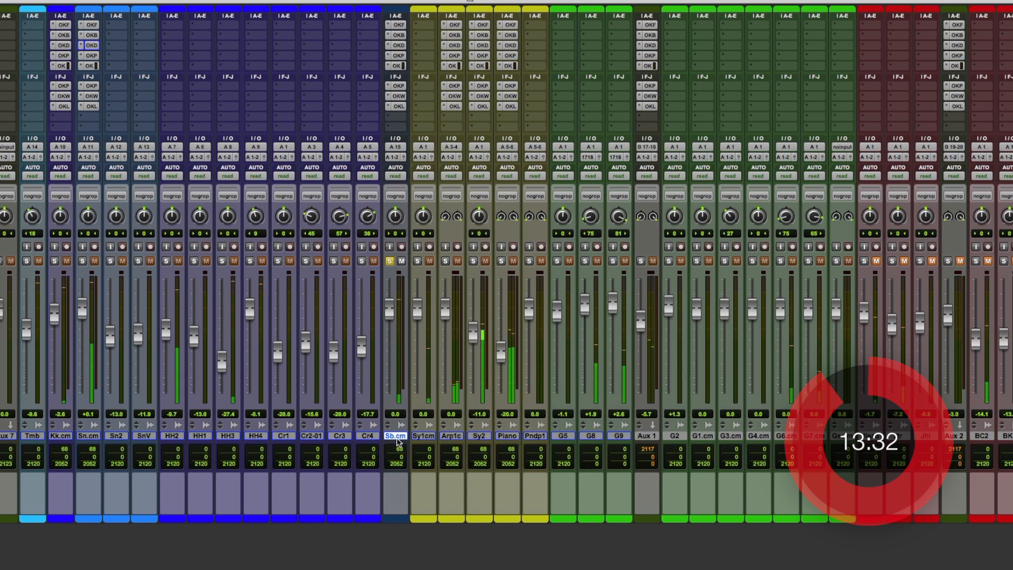
key("shift+s")
key("shift+s")
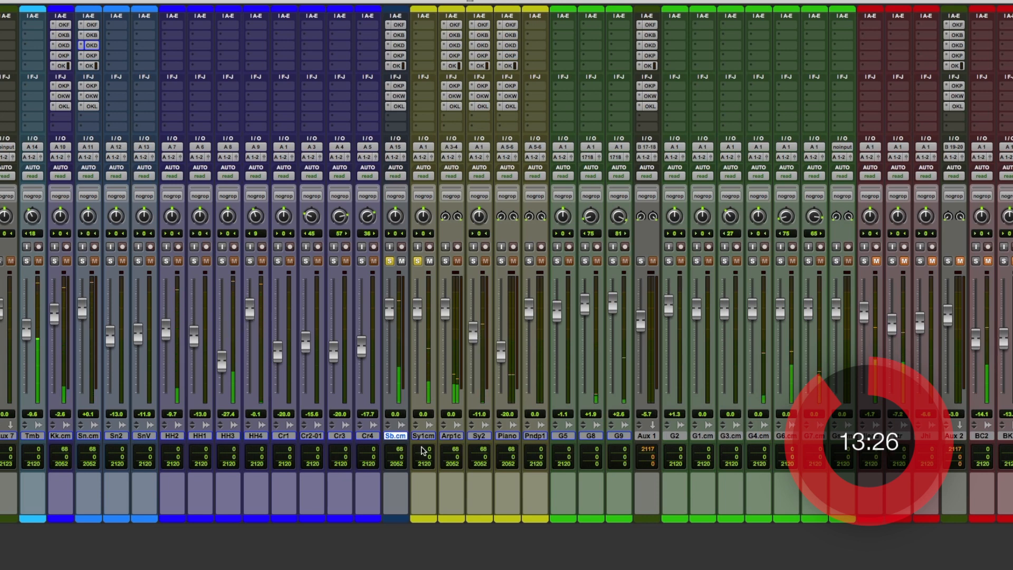
key("shift+s")
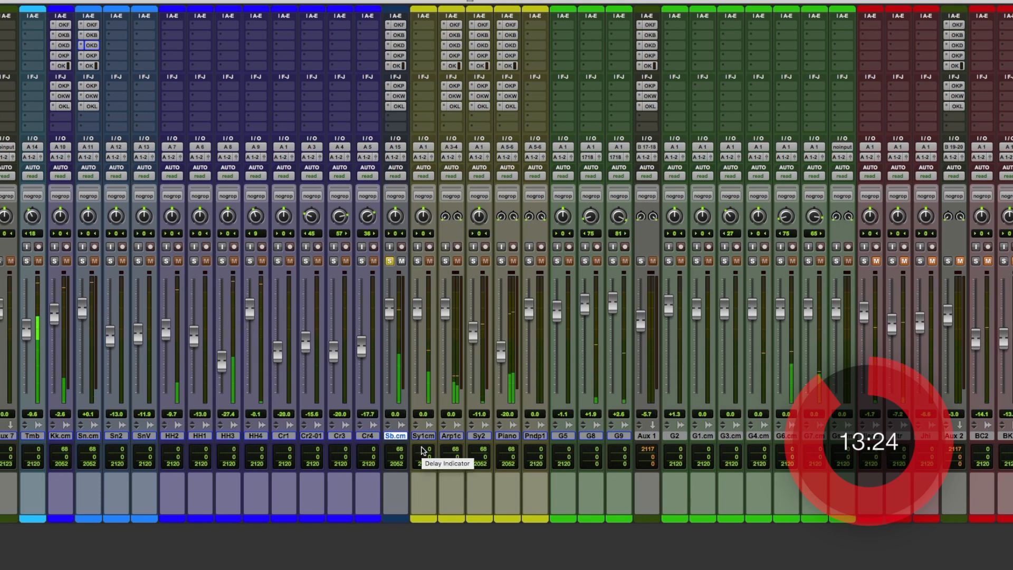
key("shift+s")
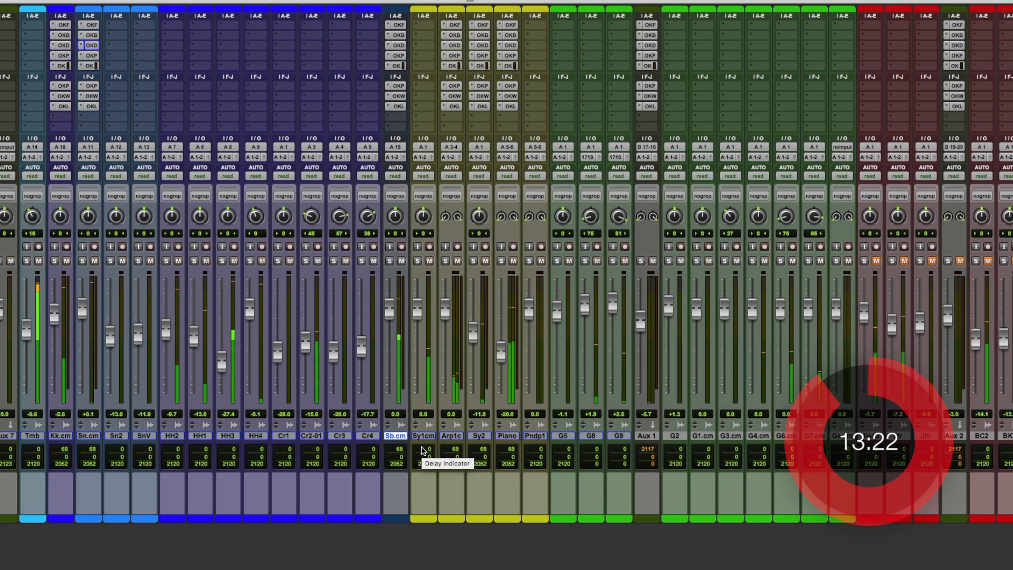
Look at the sub track's Brighter insert, try its OneKnob Driver at 3.2, turn the drive back down and close the plugin window
left_click(400, 36)
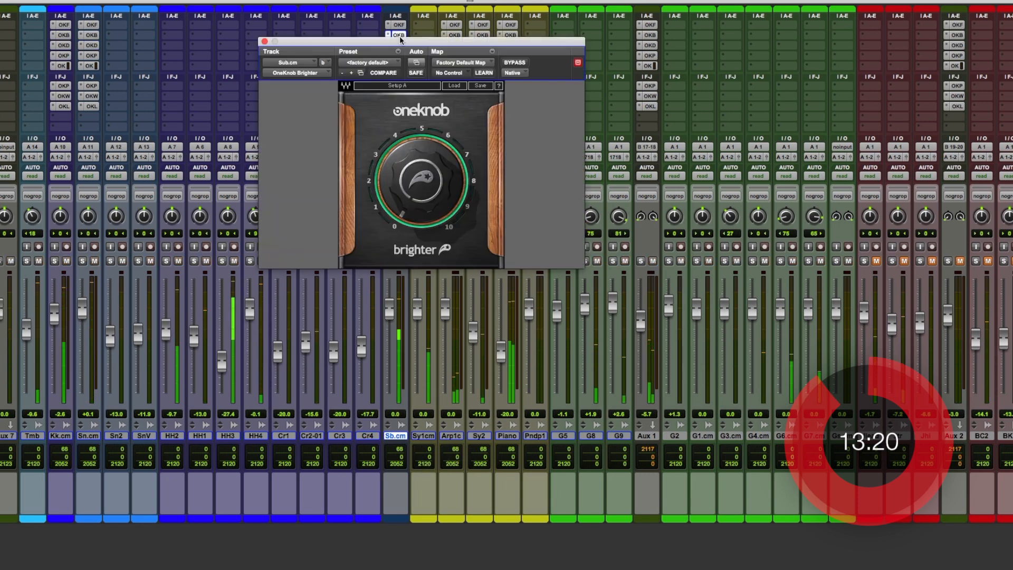
left_click(265, 41)
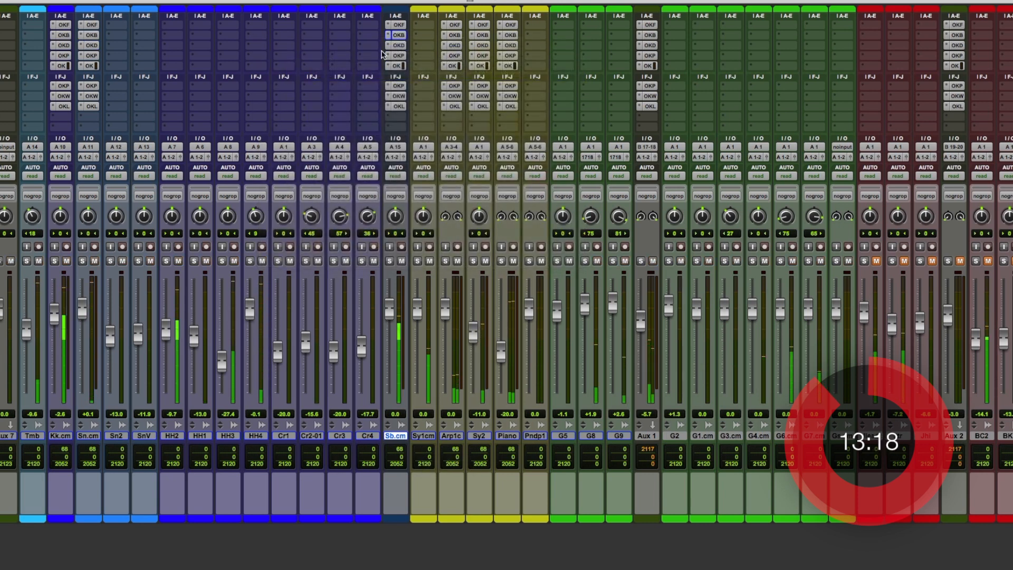
left_click(399, 46)
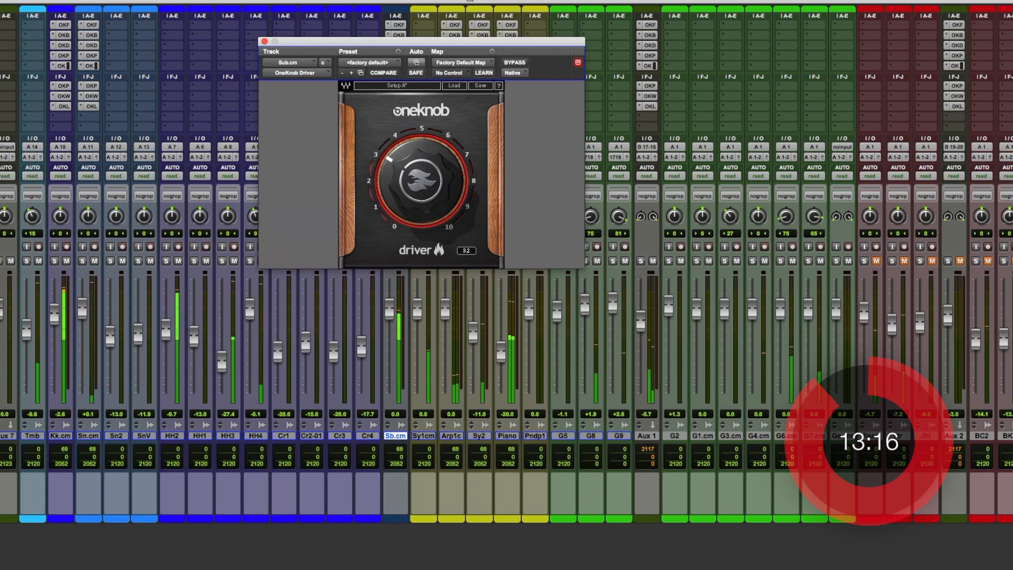
left_click_drag(422, 180, 421, 206)
left_click(264, 42)
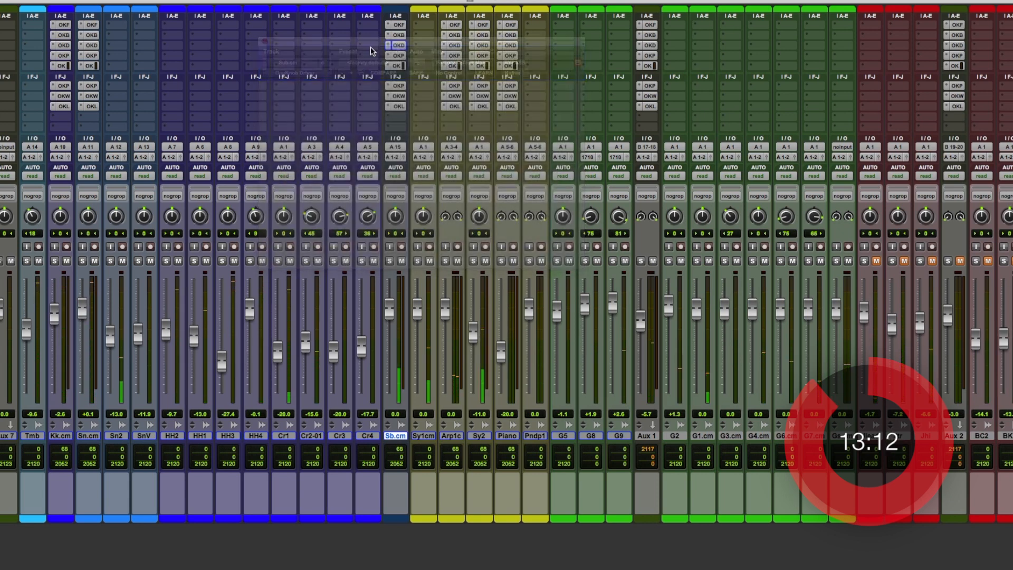
Open the OneKnob Phatter insert on the sub track and set it to 4.5
left_click(397, 55)
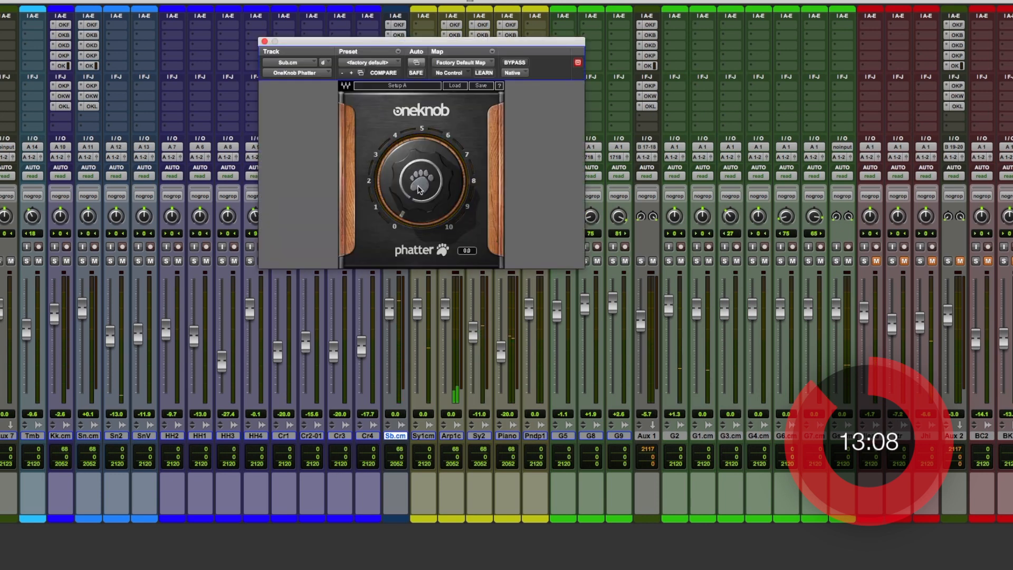
left_click_drag(421, 180, 421, 151)
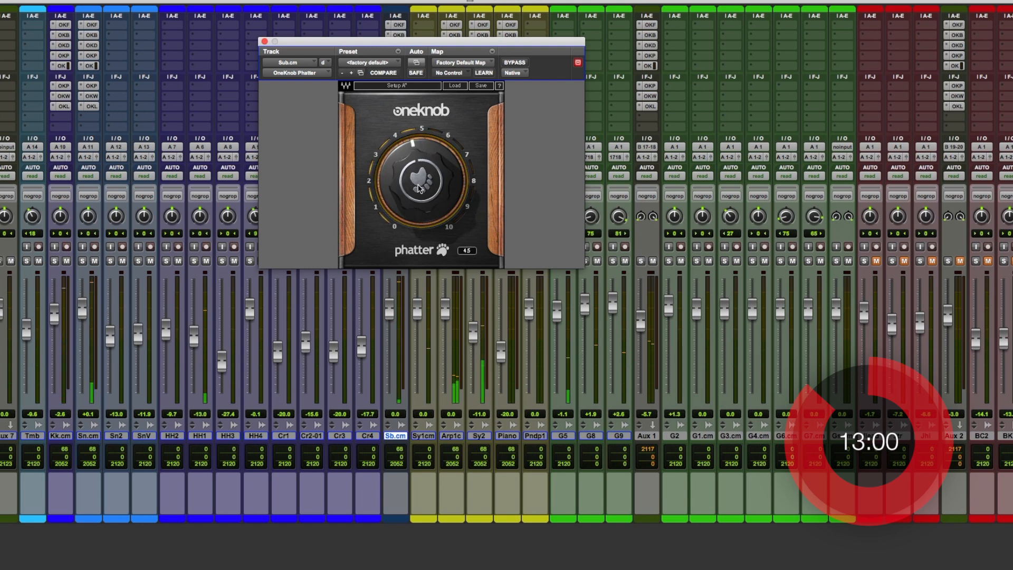
Compare the sub with OneKnob Phatter bypassed and active, reduce the Phatter to 4.3 and close the plugin window
left_click(510, 64)
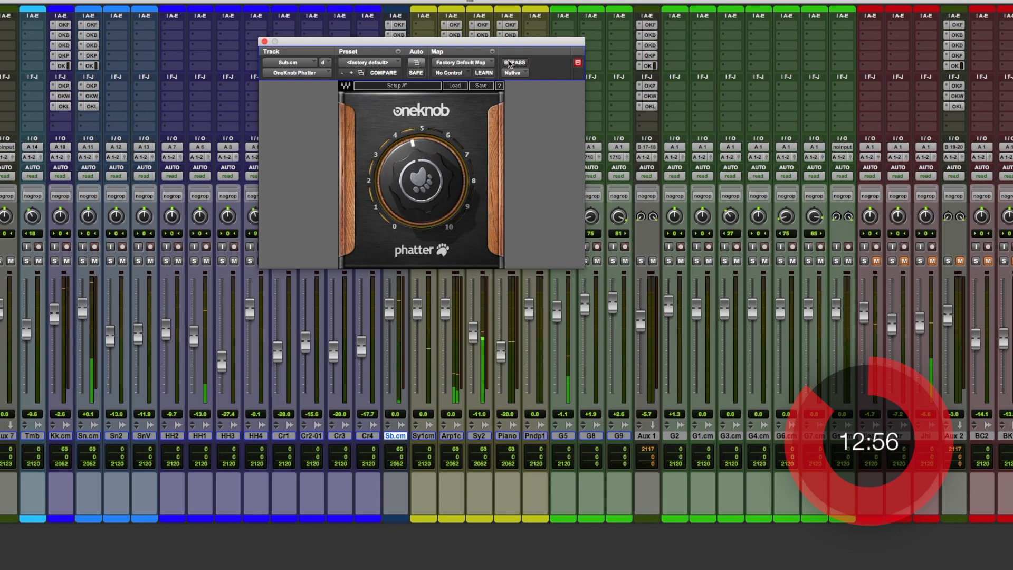
left_click_drag(421, 195, 421, 200)
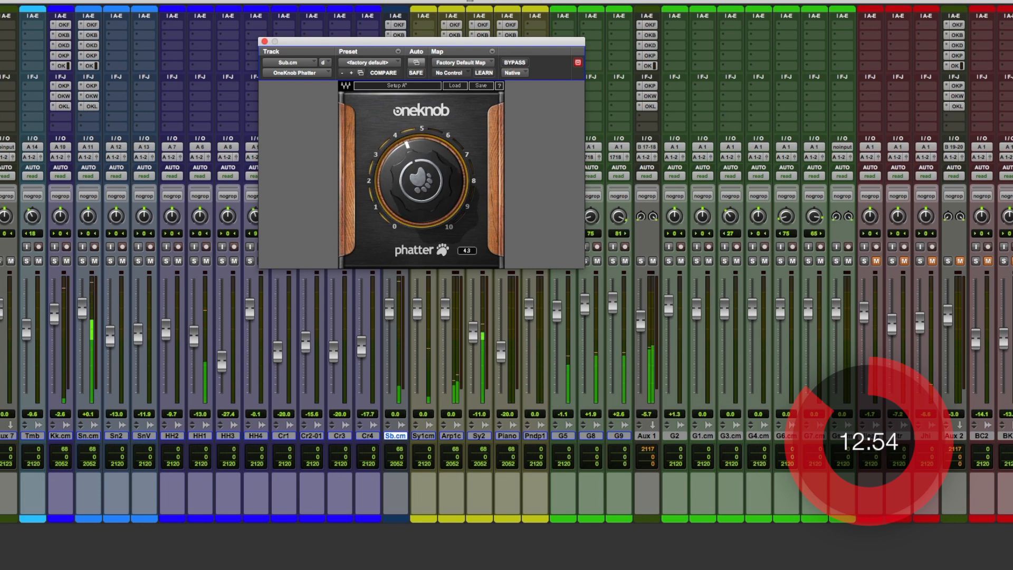
left_click(264, 41)
Audition the Arp1 track soloed, set its OneKnob Brighter to about 5.5 and compare it bypassed and active
left_click(449, 436)
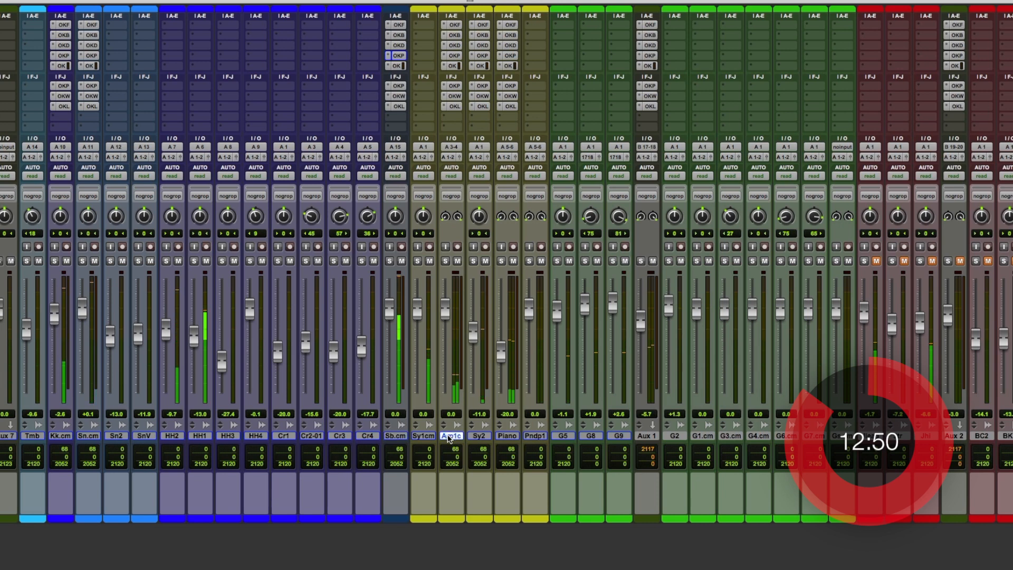
key("shift+s")
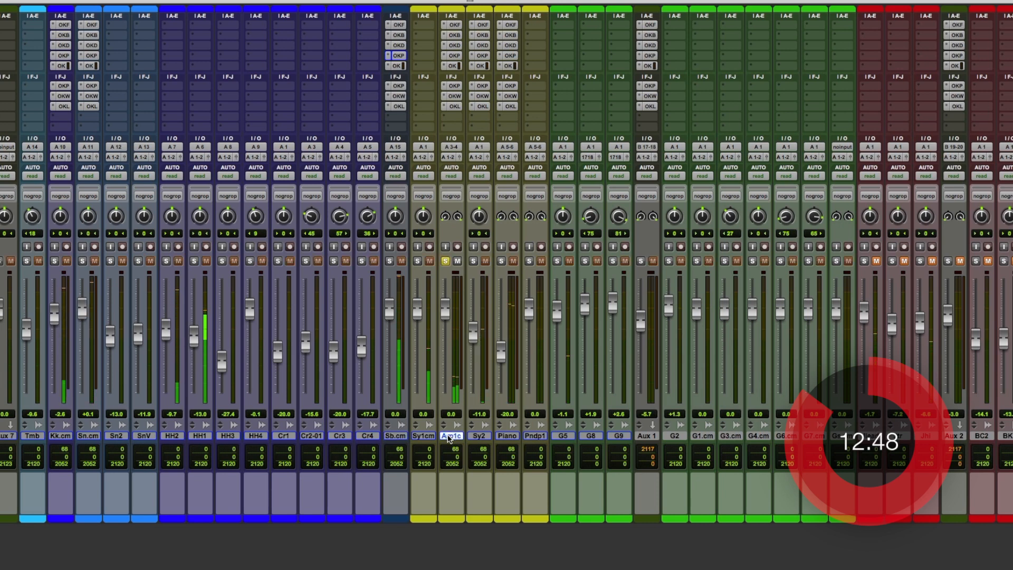
left_click(454, 35)
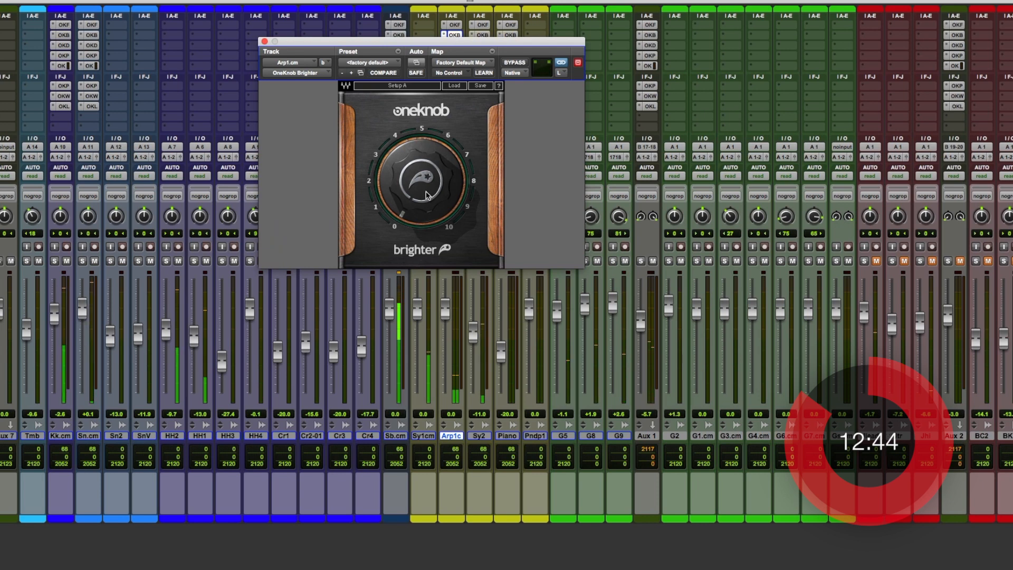
left_click_drag(421, 180, 461, 144)
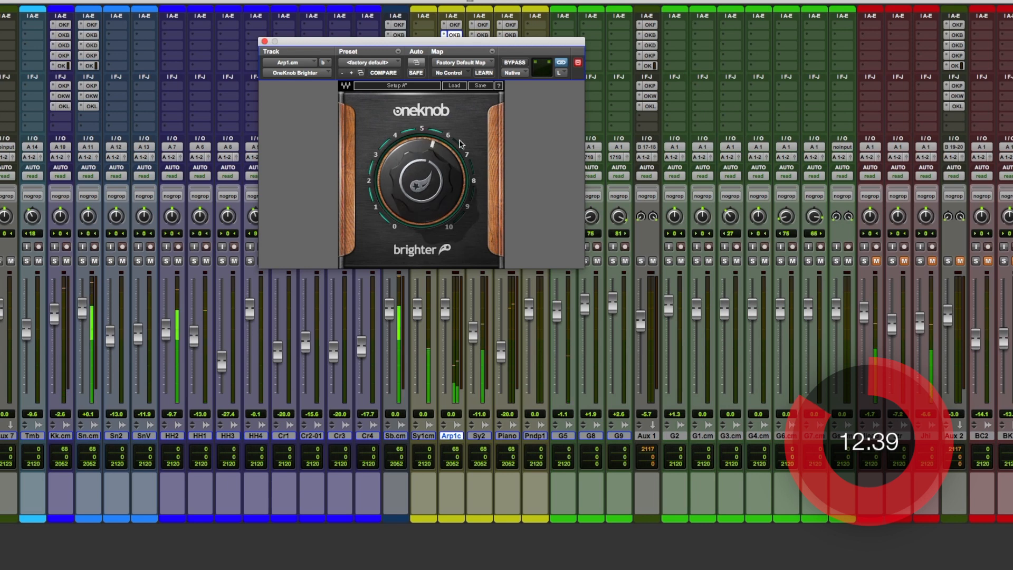
left_click(514, 63)
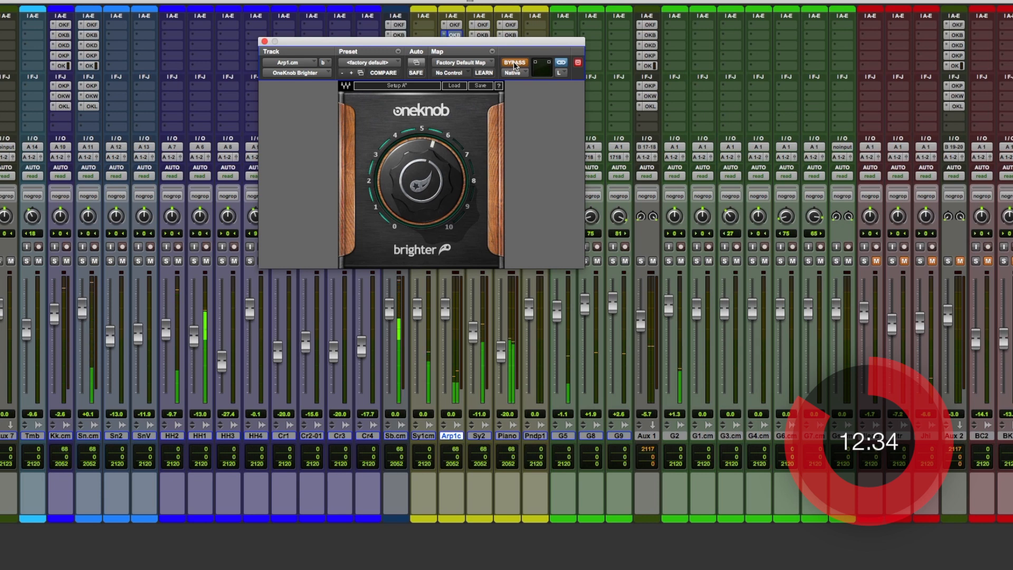
left_click(515, 63)
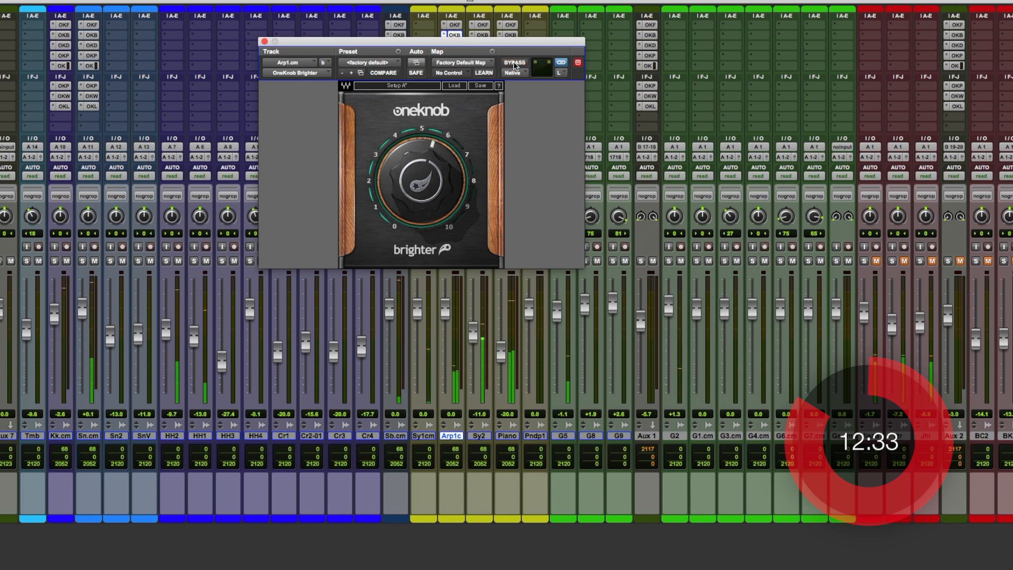
left_click(264, 43)
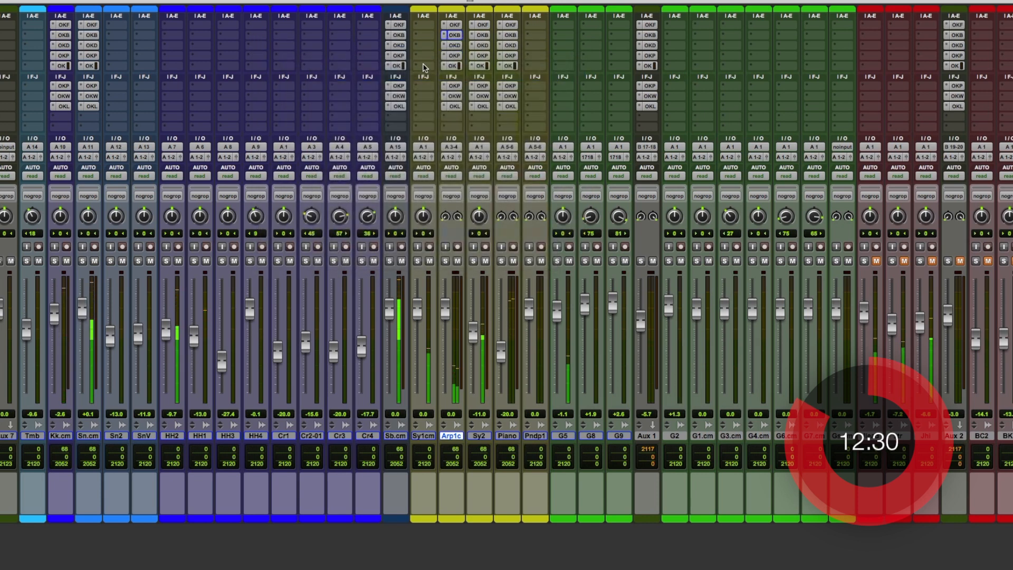
Look at the arp's Pumper insert, set its OneKnob Wetter to about 2 and lower the arp's fader to -2.0
left_click(457, 86)
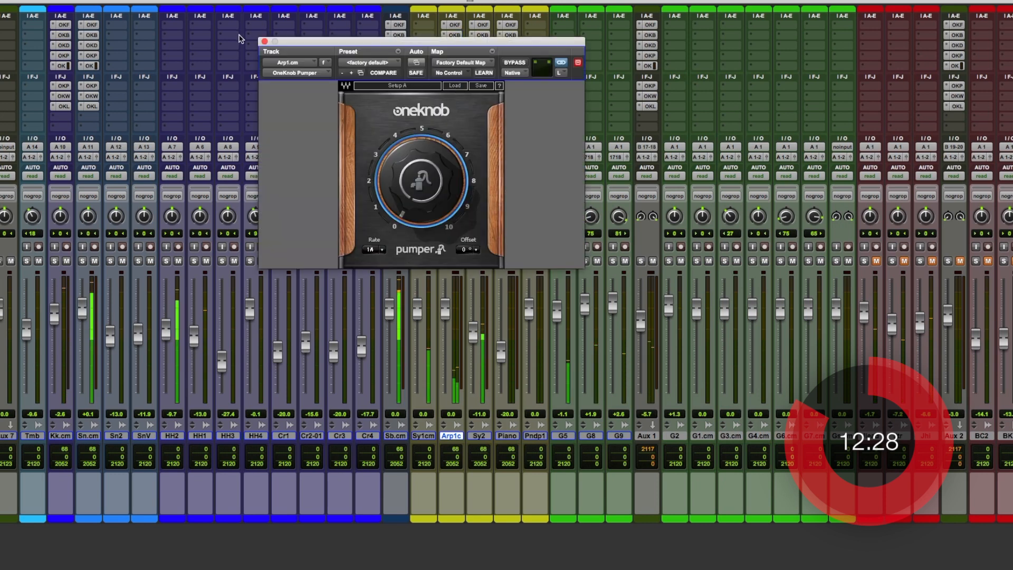
left_click(265, 42)
left_click(456, 97)
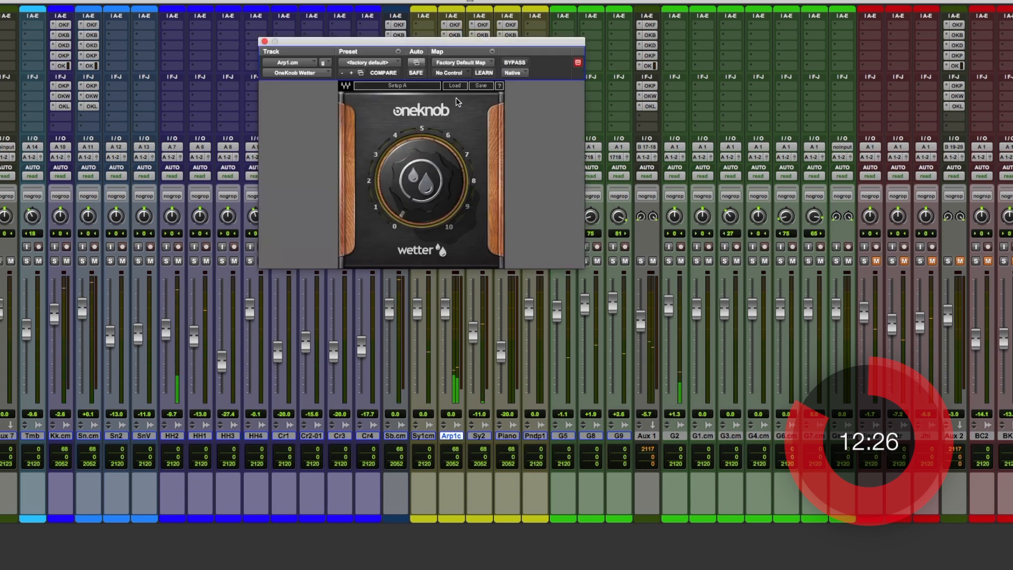
left_click_drag(430, 202, 430, 180)
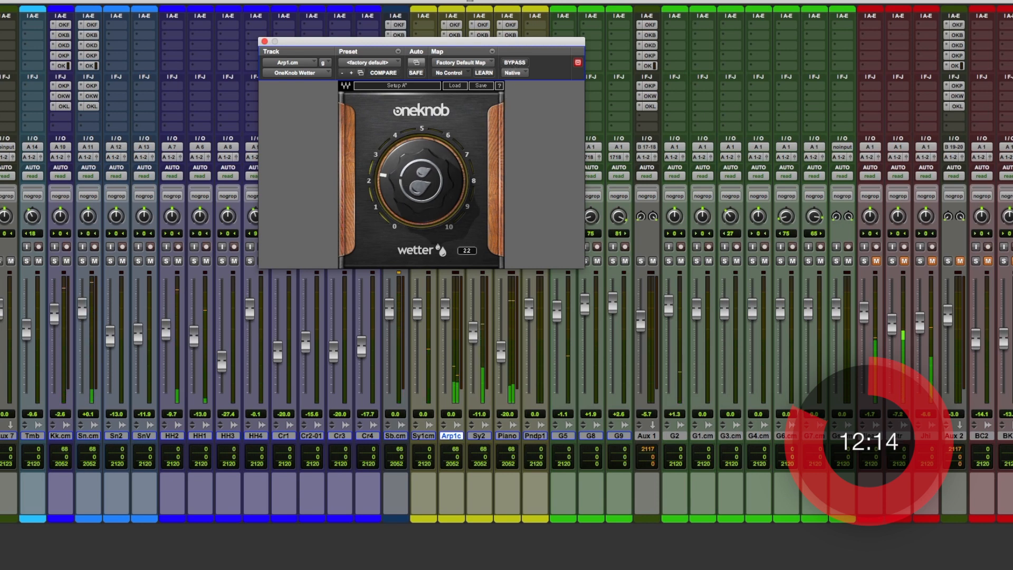
left_click(515, 63)
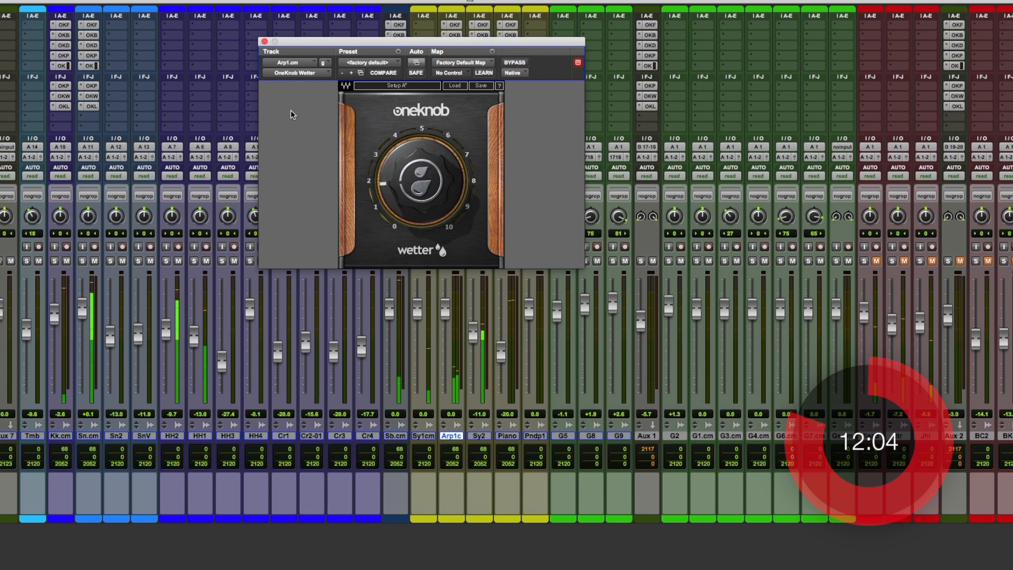
left_click(264, 42)
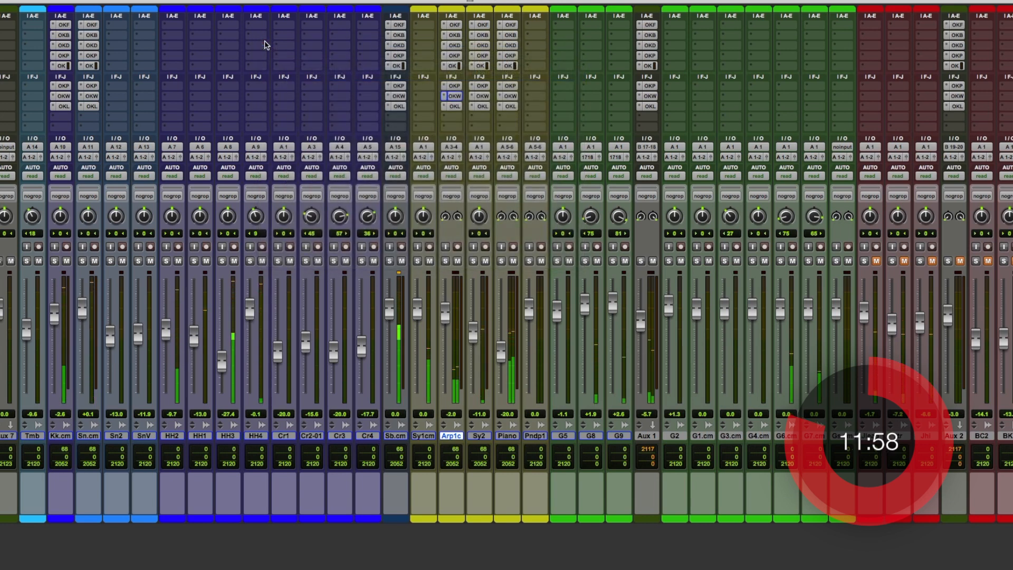
Listen to the Sy2 and Piano tracks soloed together, then Sy2 alone, and clear the solos
key("shift+s")
key("shift+s")
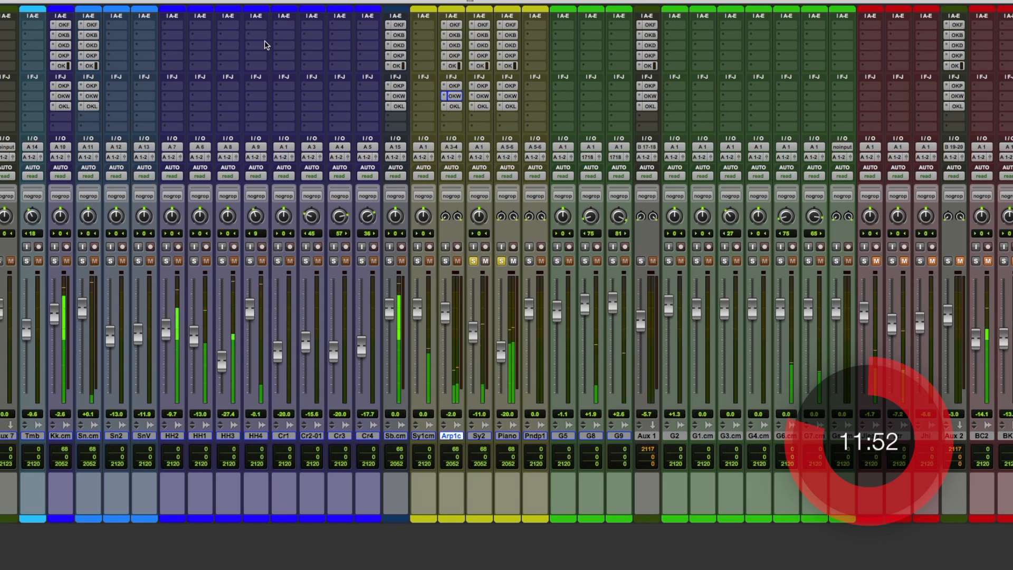
key("shift+s")
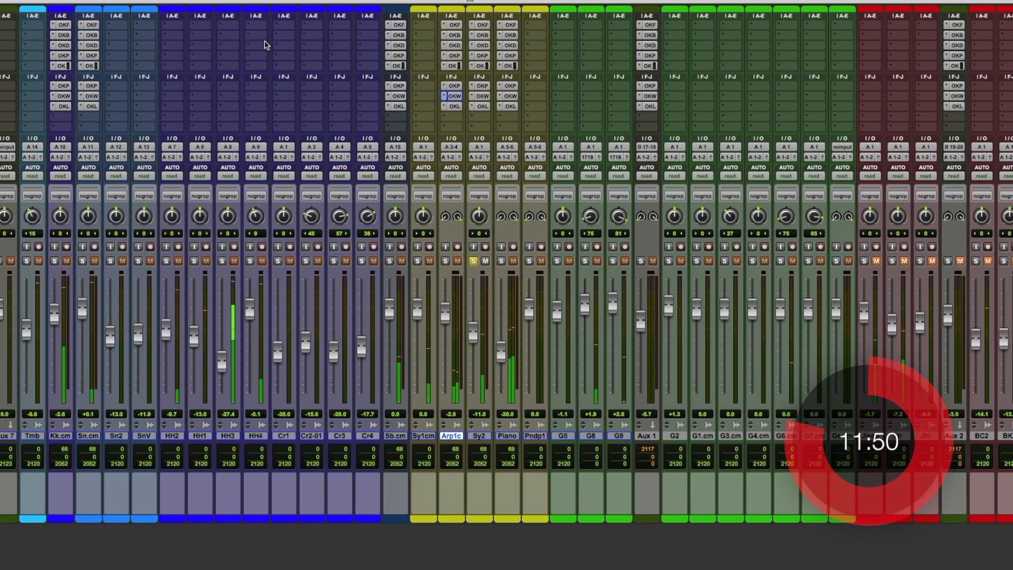
key("shift+s")
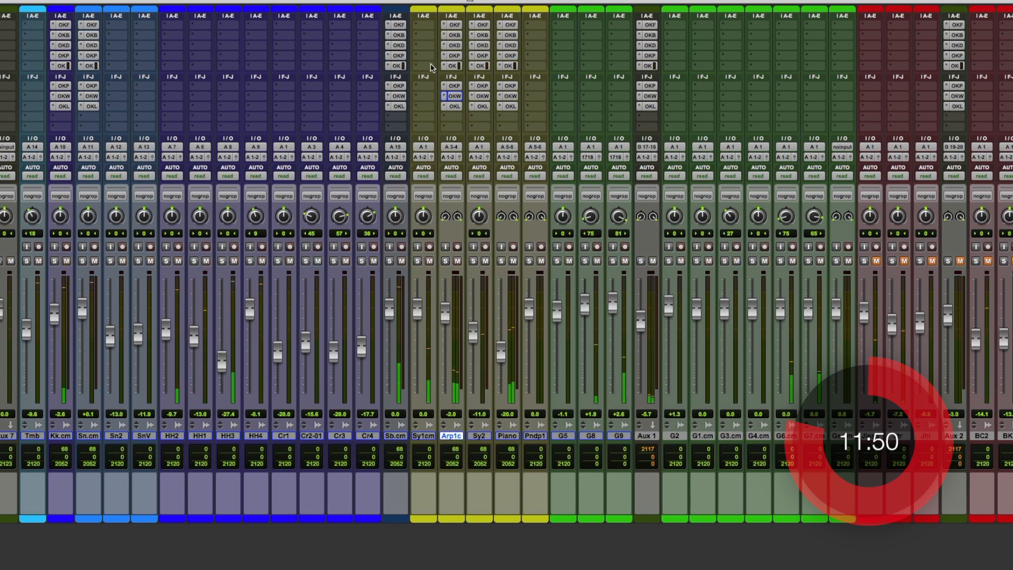
Check the Sy2 track's Brighter insert, raise its OneKnob Driver to about 6.3 and close the plugin window
left_click(481, 34)
left_click(265, 42)
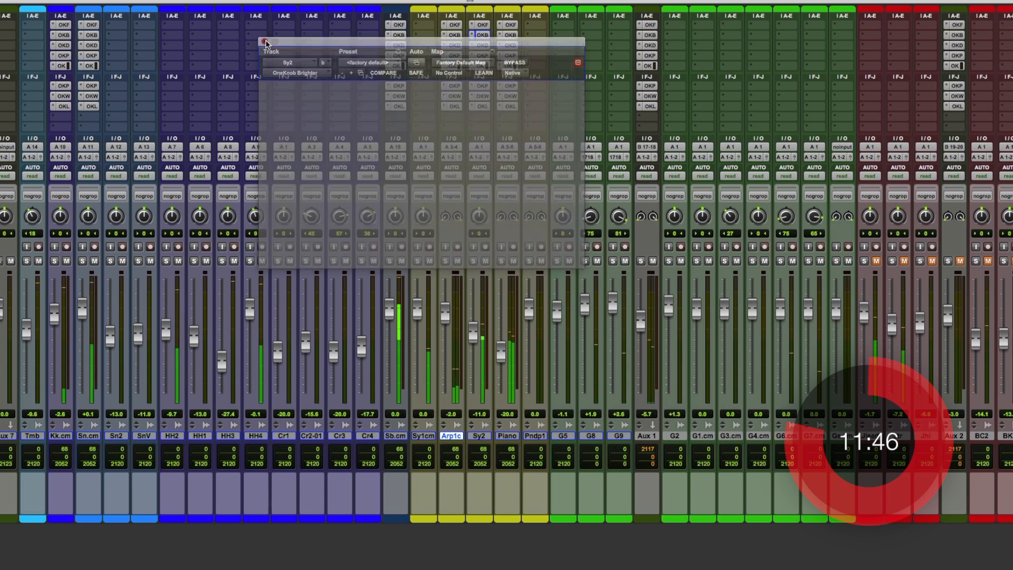
left_click(486, 46)
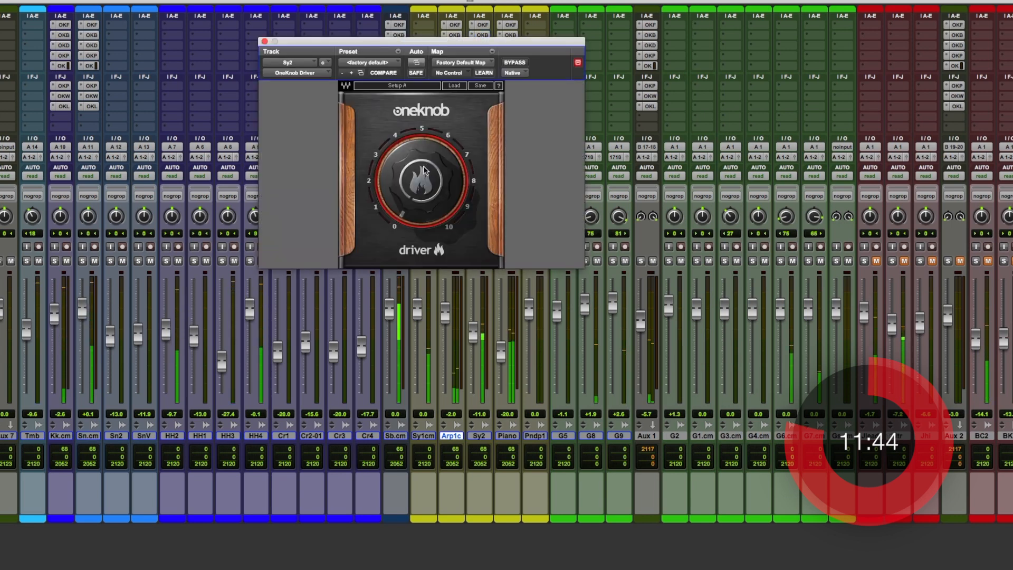
left_click_drag(424, 170, 424, 119)
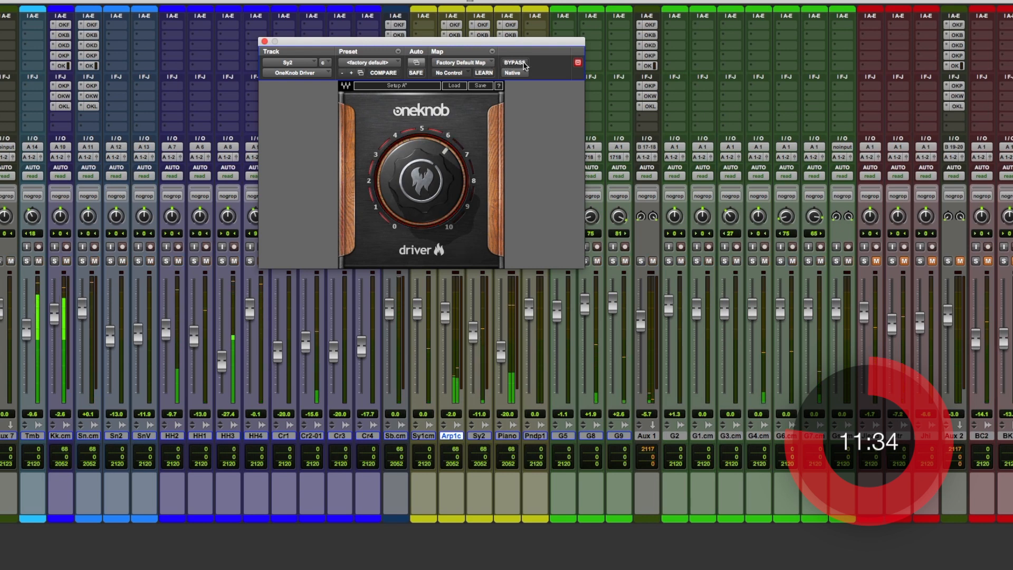
left_click(264, 41)
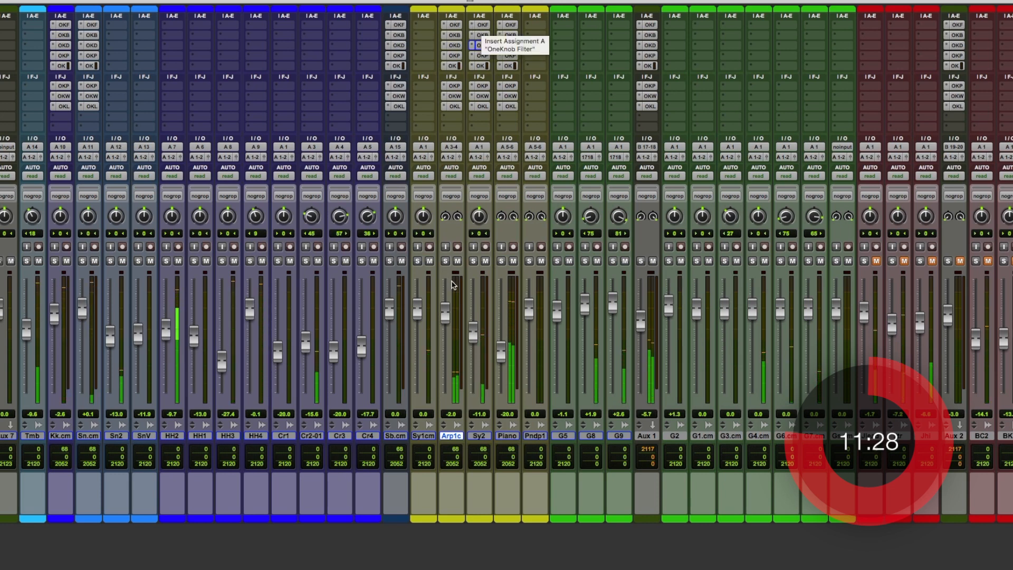
Sweep the OneKnob Filter on Sy2 between 4.3 and 6.5, compare it bypassed, and settle it at about 6
left_click(481, 25)
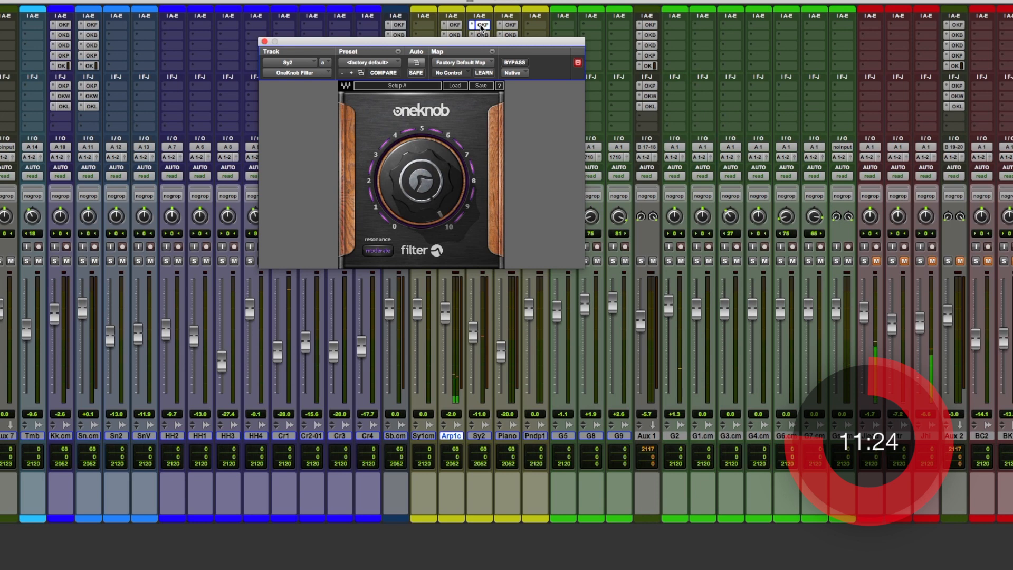
left_click_drag(421, 181, 421, 186)
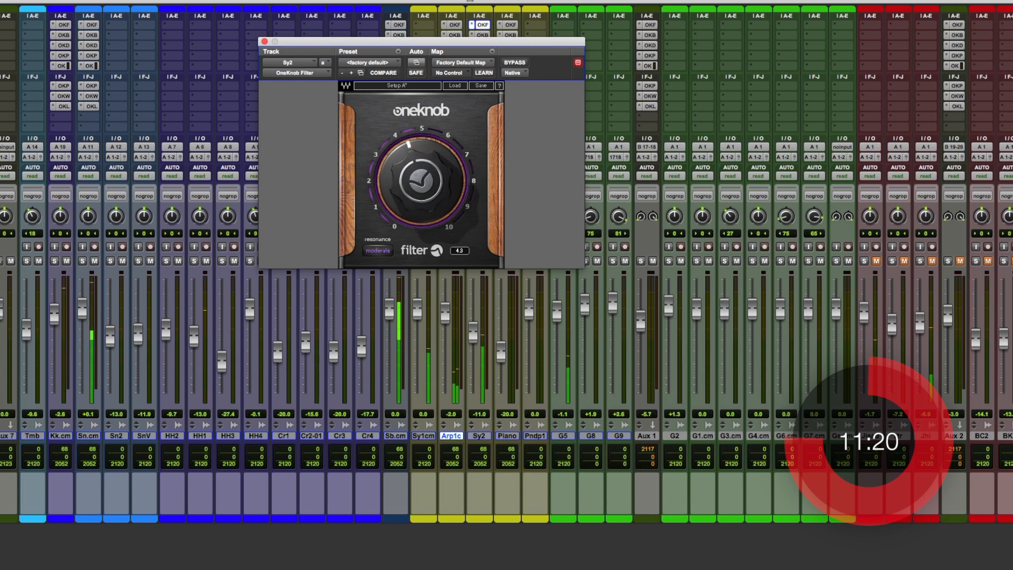
left_click_drag(421, 186, 422, 181)
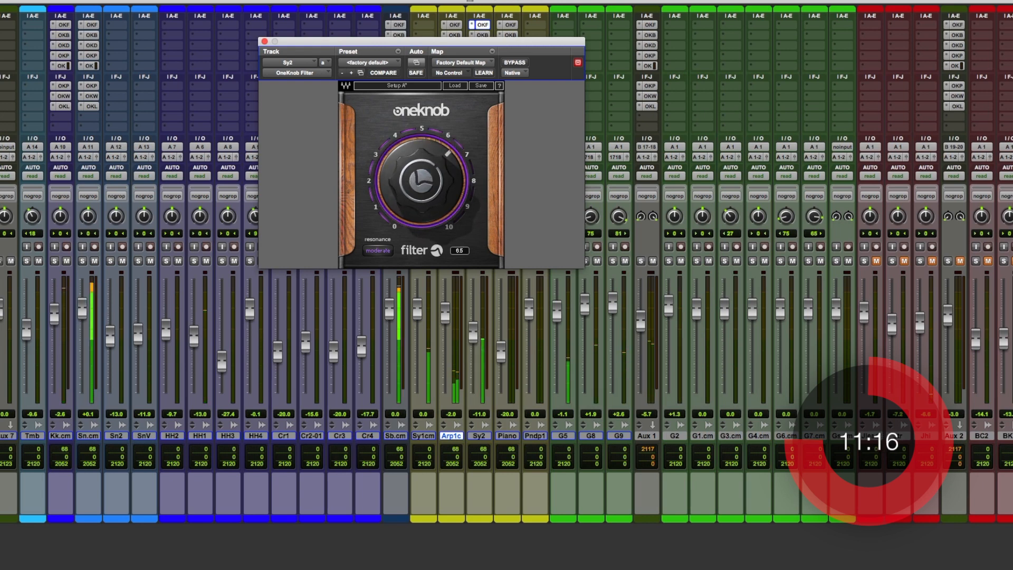
left_click(515, 63)
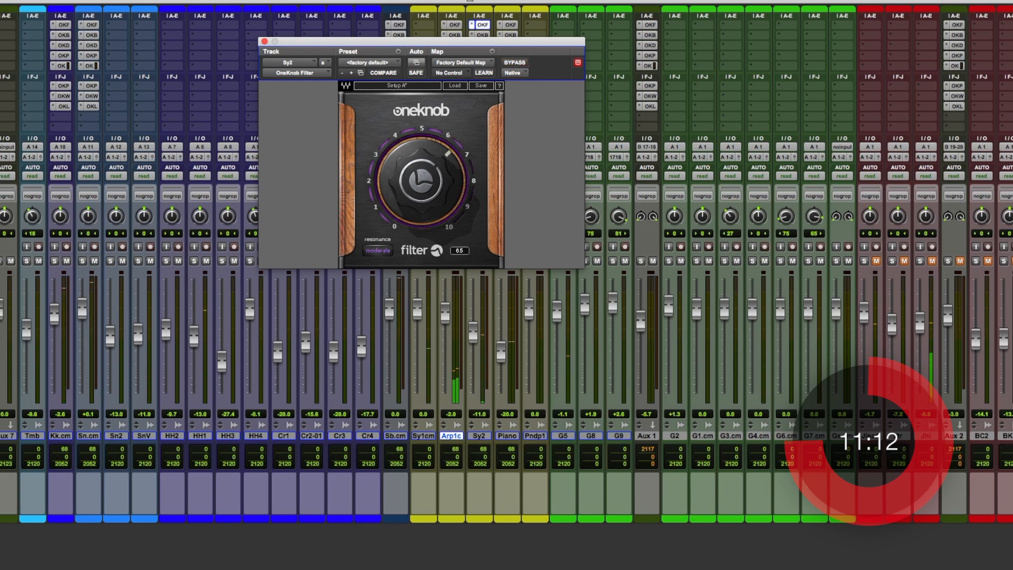
left_click_drag(421, 181, 421, 184)
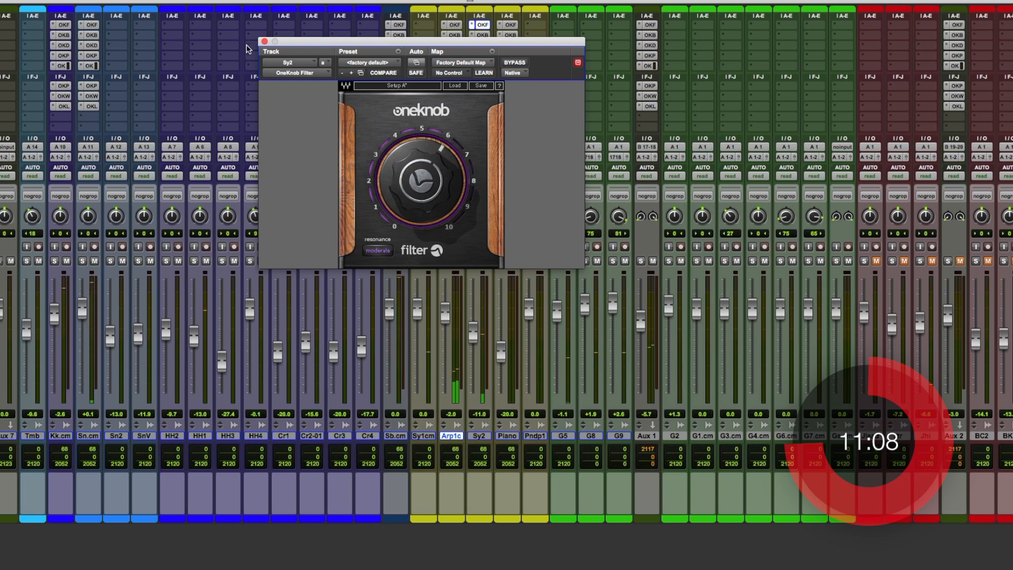
left_click(264, 42)
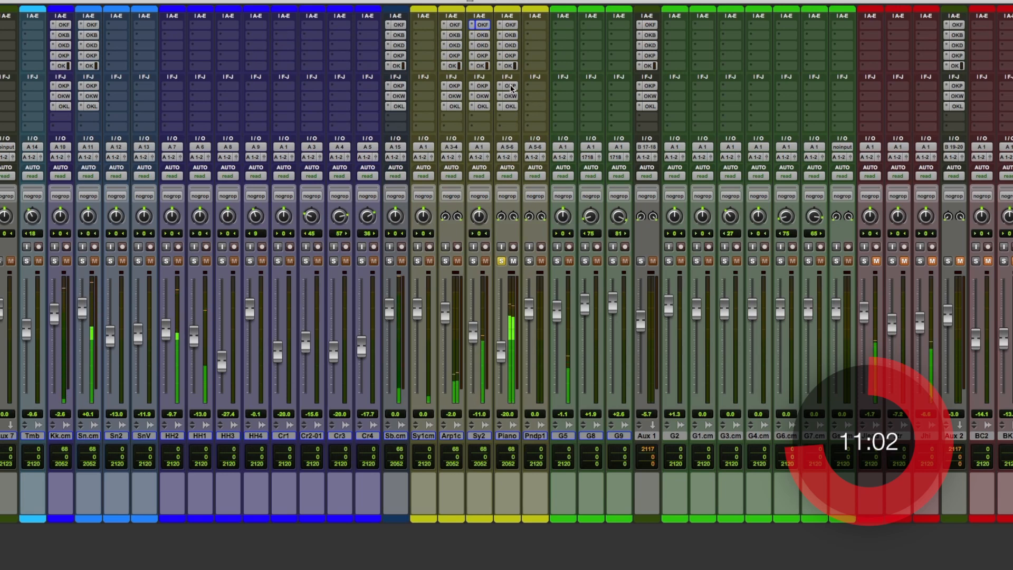
Set the piano's OneKnob Pressure to 3.6, raise its fader to -17.1 and stop playback
left_click(509, 86)
left_click_drag(422, 180, 422, 179)
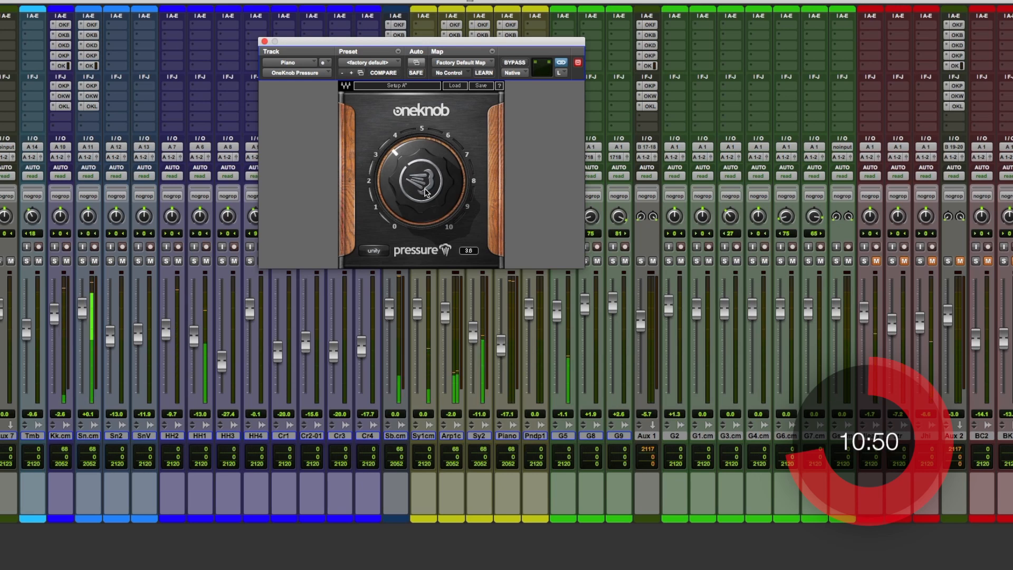
key("space")
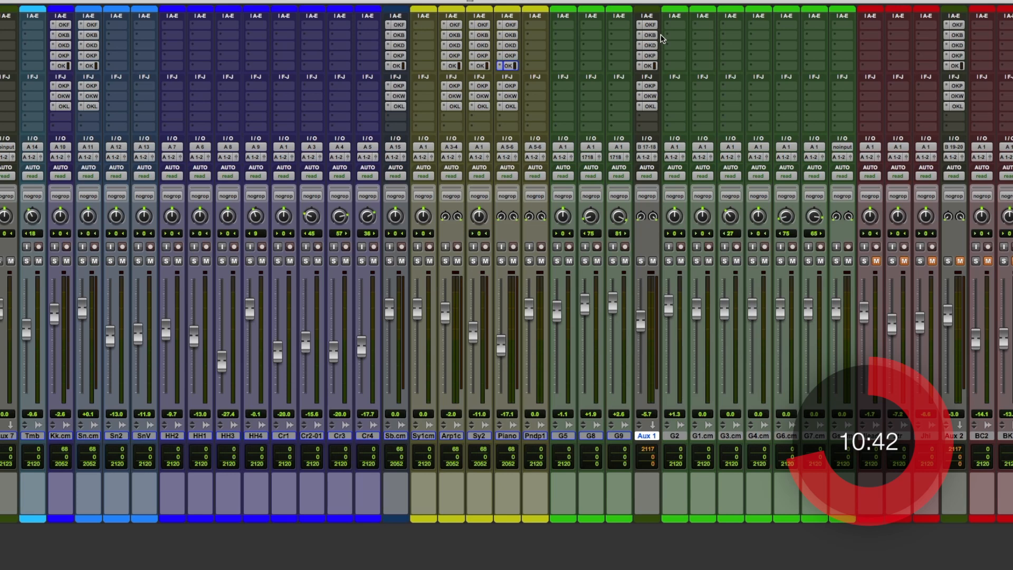
Resume playback and set the OneKnob Brighter on Aux 1 to about 7
key("space")
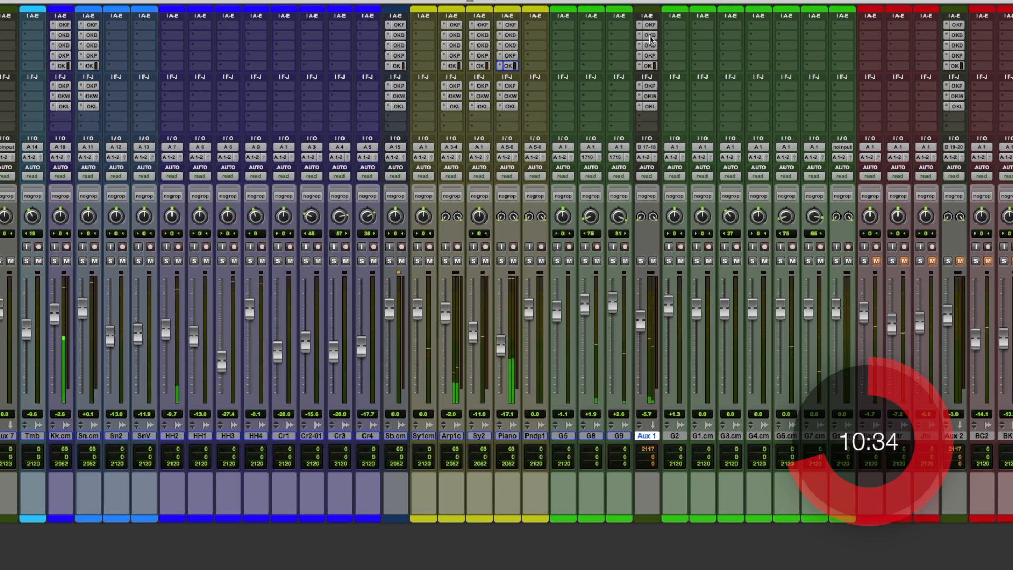
left_click(650, 35)
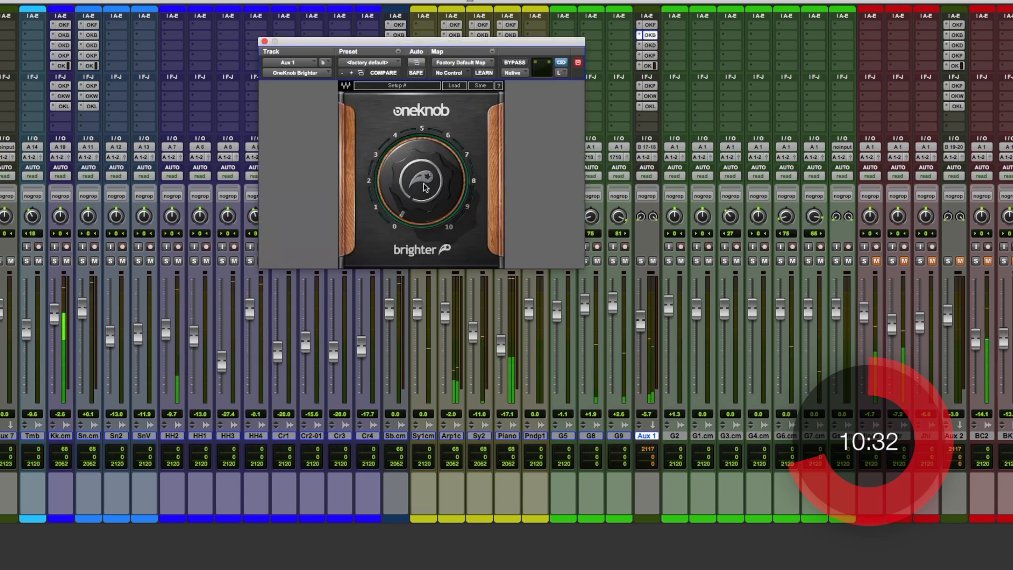
left_click_drag(424, 188, 425, 151)
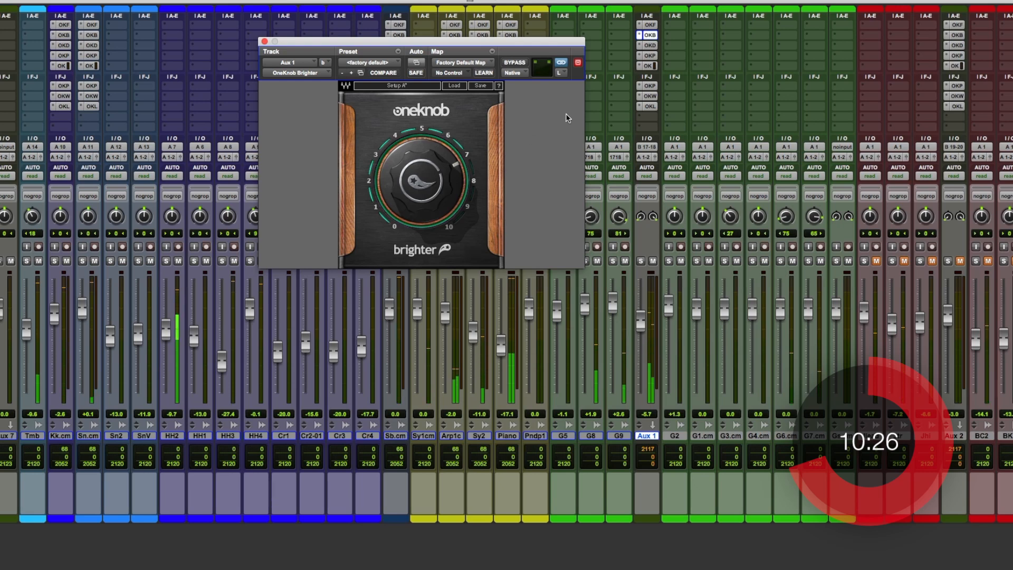
Set the OneKnob Pressure on Aux 1 to about 4.5 and lower the Aux 1 fader to -19.0
left_click(648, 66)
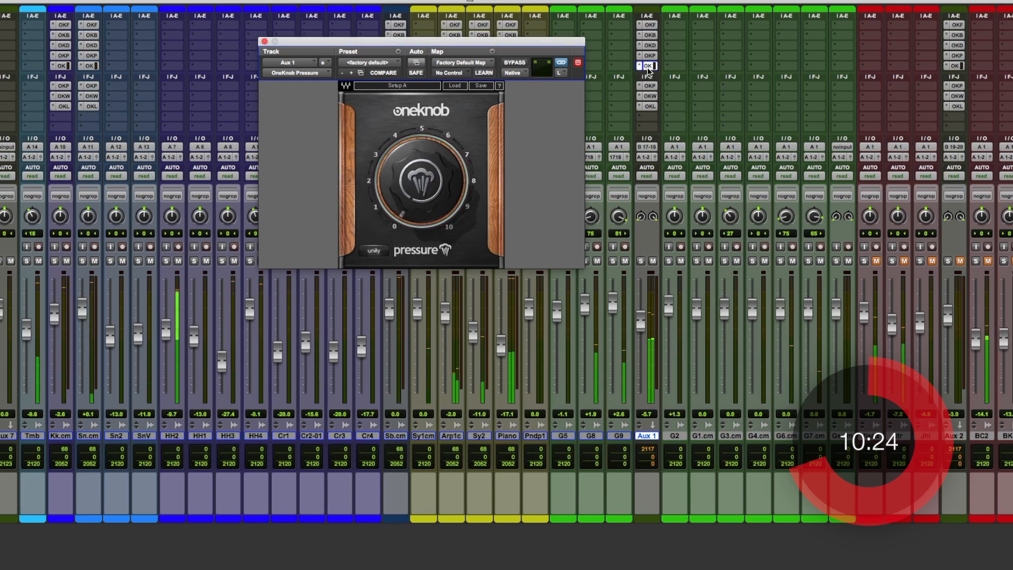
left_click_drag(421, 180, 421, 173)
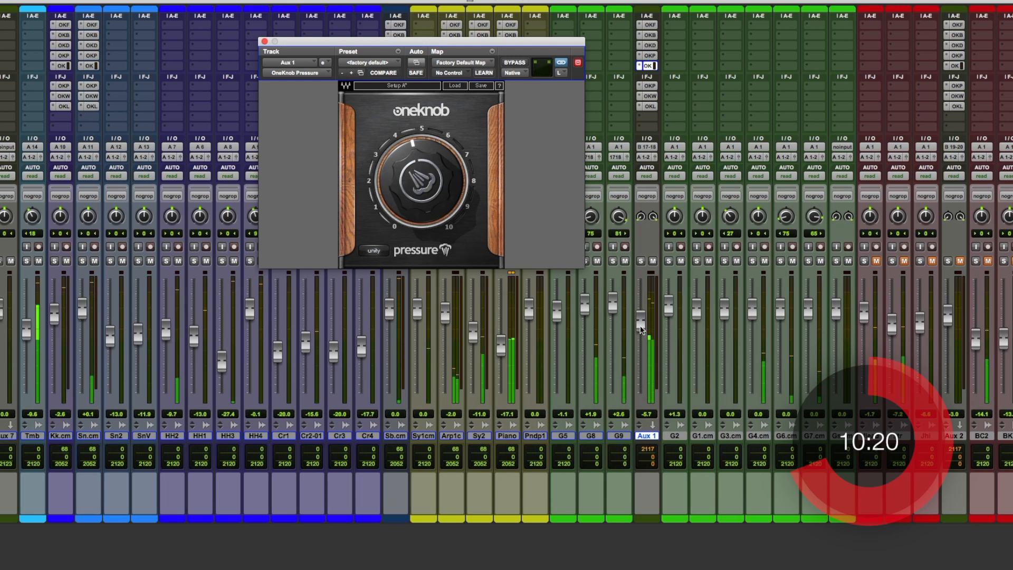
left_click_drag(642, 325, 641, 352)
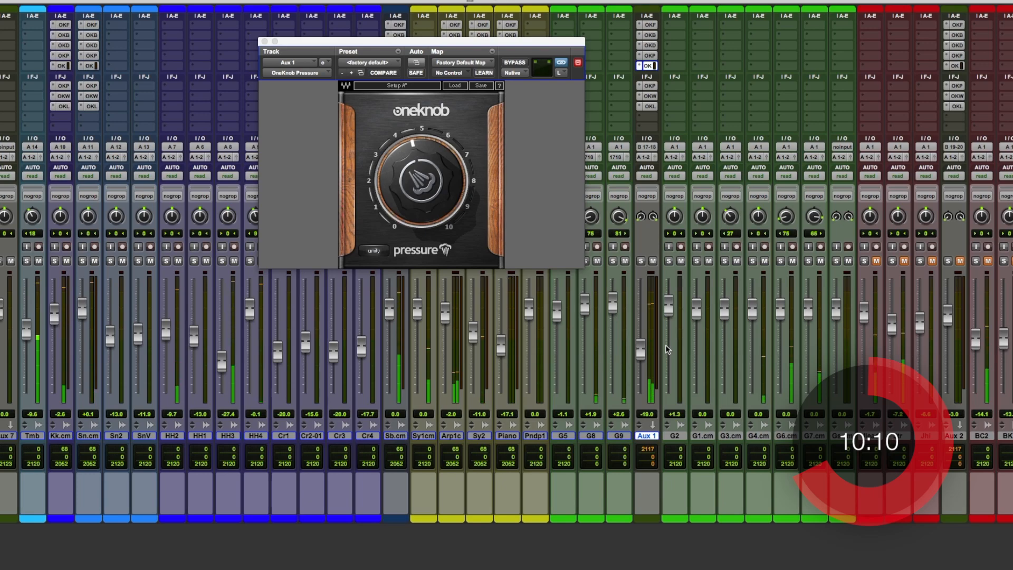
Unmute the Jlead, Jtr and Jhi vocal tracks and lower the Piano fader to -21.4
scroll(663, 344, "right", 5)
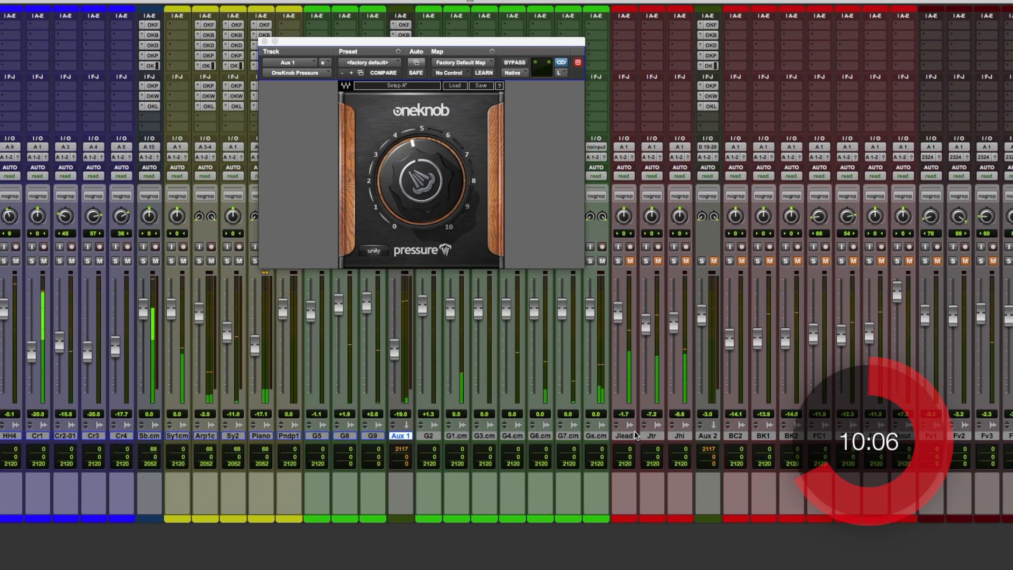
scroll(634, 430, "right", 2)
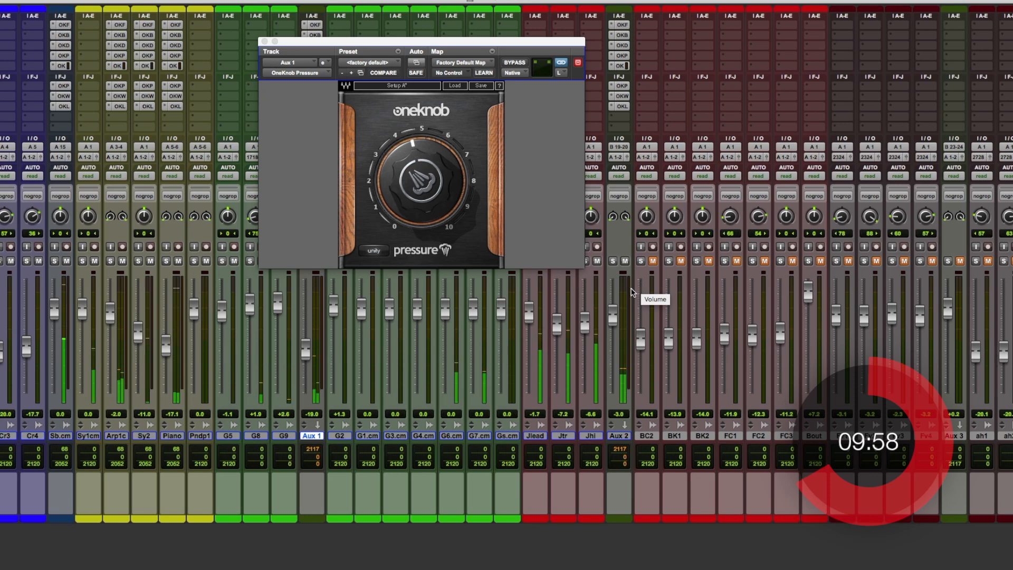
scroll(636, 289, "right", 1)
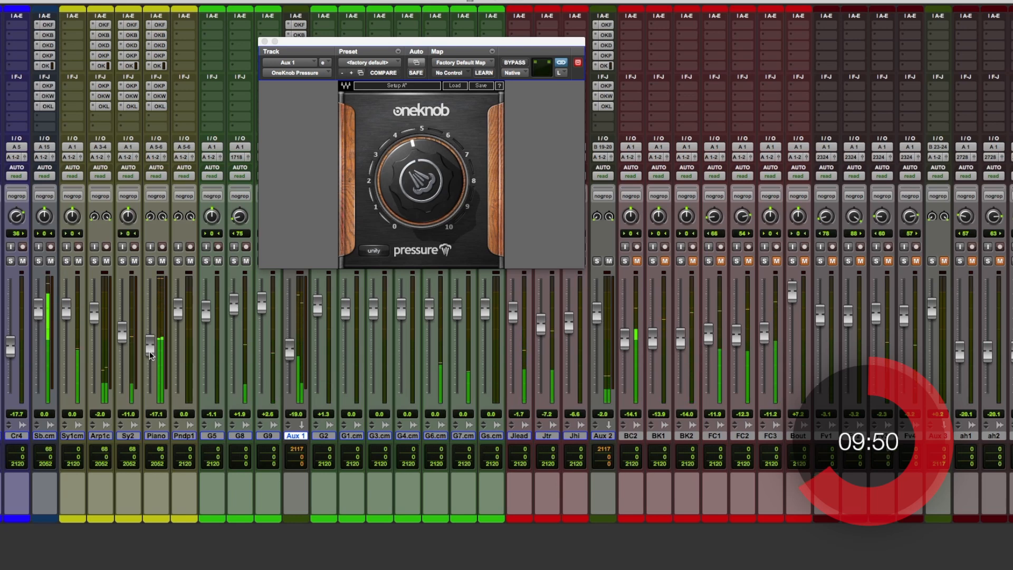
left_click_drag(150, 350, 150, 360)
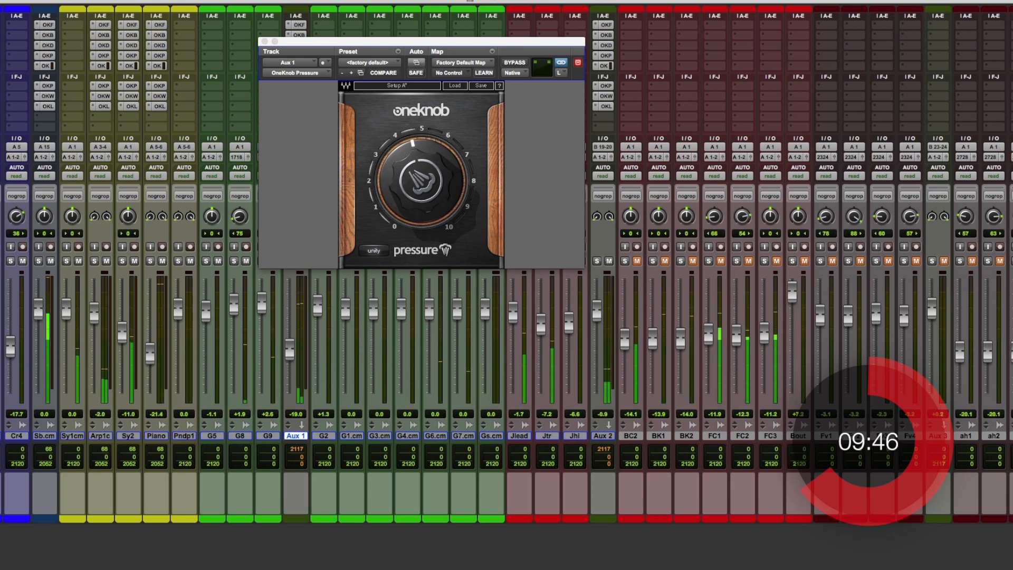
Go through the OneKnob inserts on Aux 2 and set its Driver to about 1.6
left_click(606, 35)
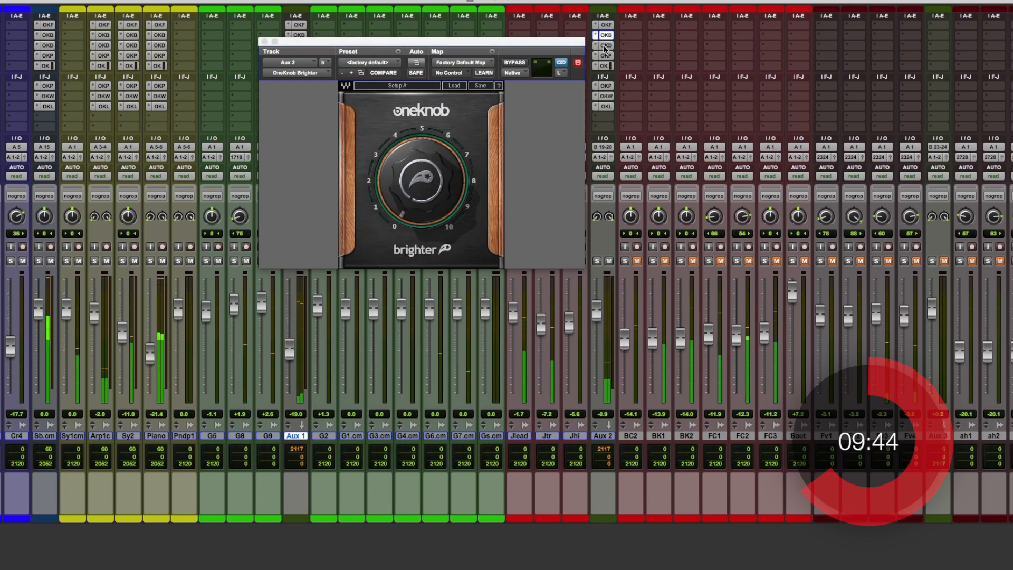
left_click(605, 46)
left_click(605, 55)
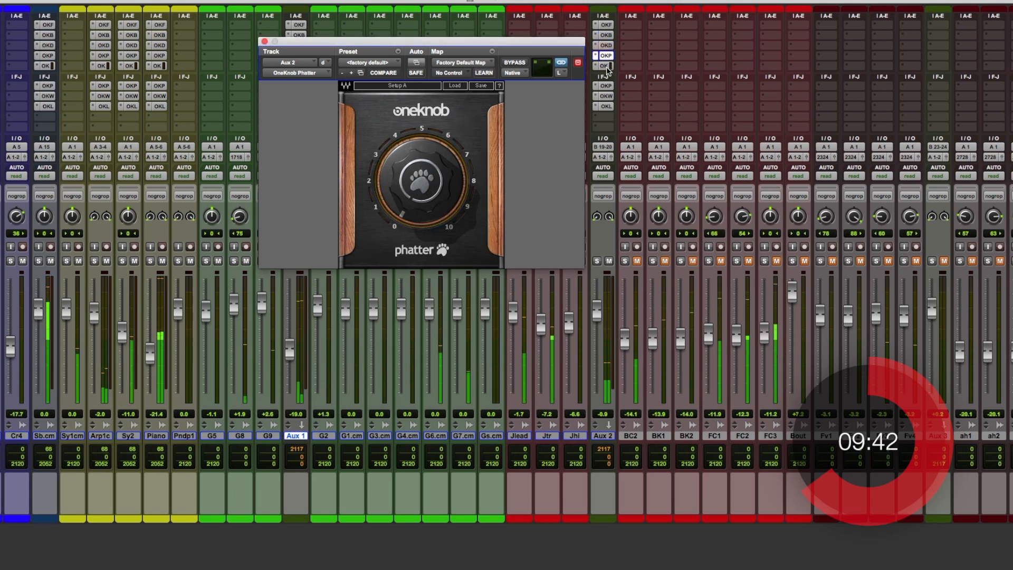
left_click(605, 66)
left_click(605, 86)
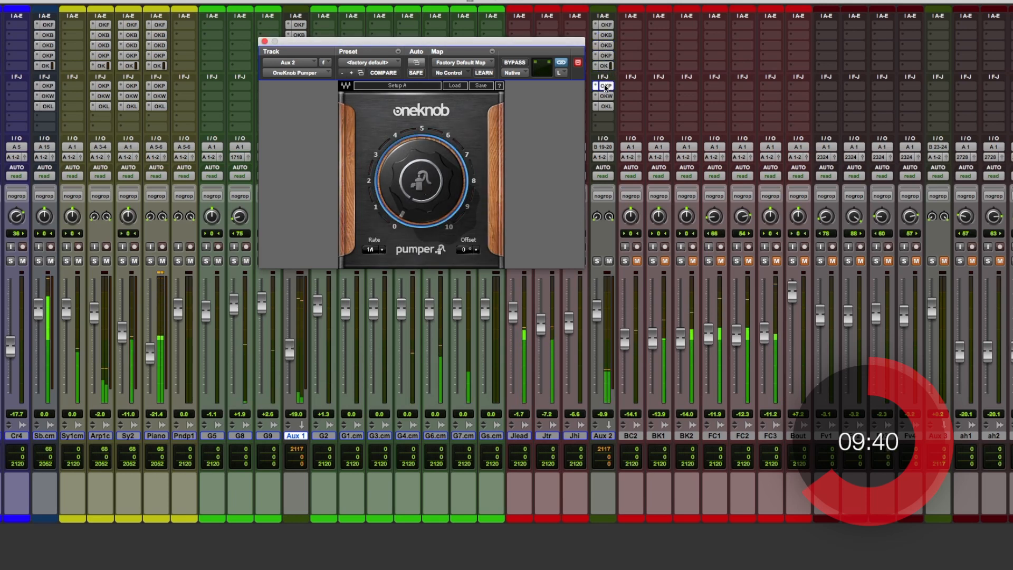
left_click(606, 96)
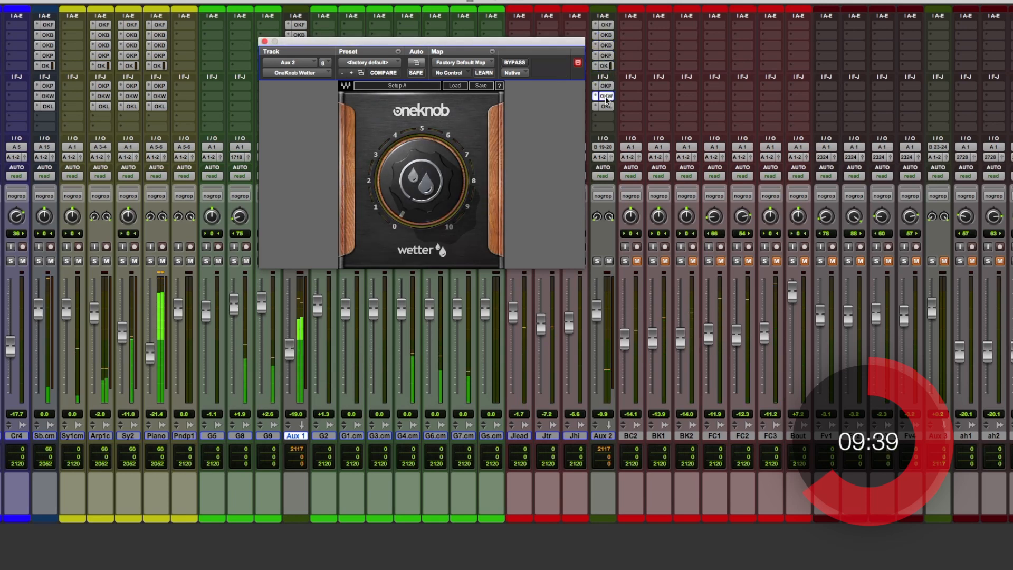
left_click(606, 45)
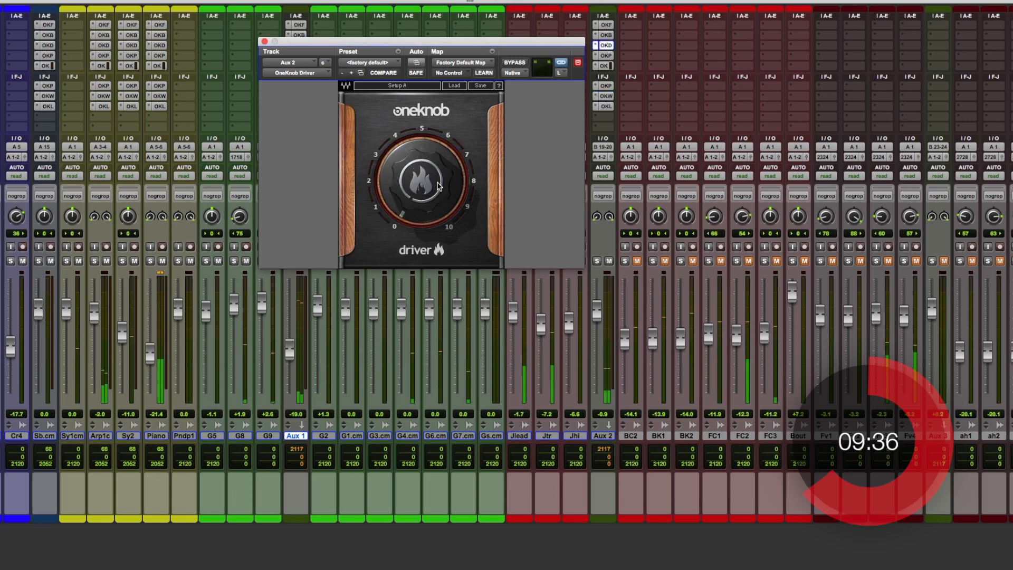
left_click_drag(439, 186, 439, 172)
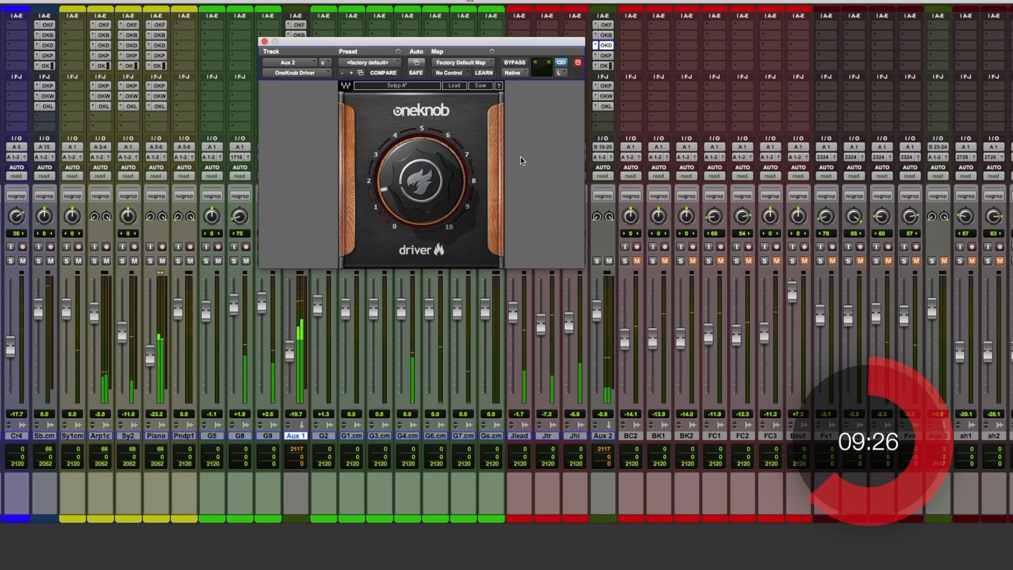
Set the OneKnob Pressure on Aux 2 to 3.5
left_click(606, 87)
left_click(606, 96)
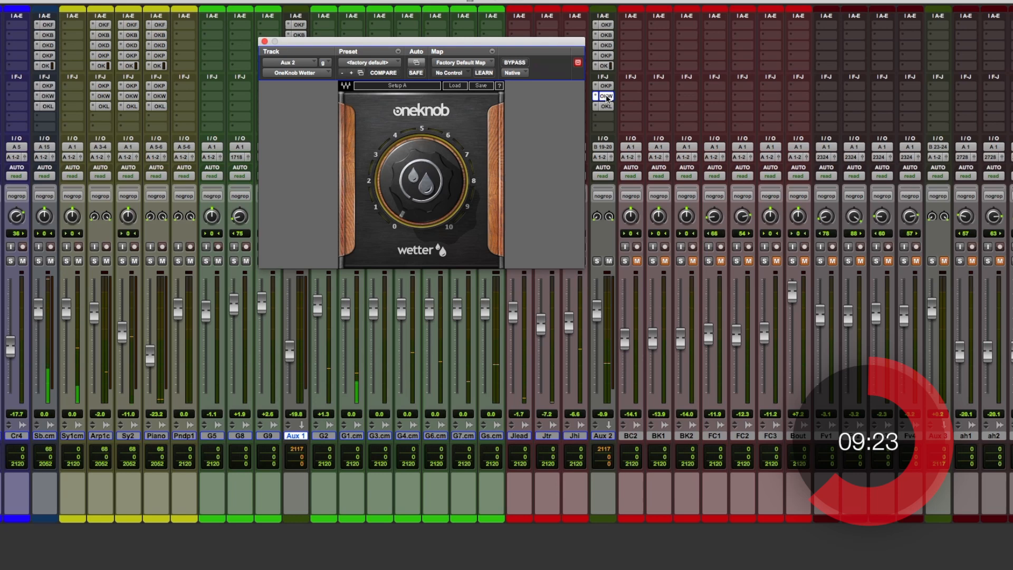
left_click(604, 65)
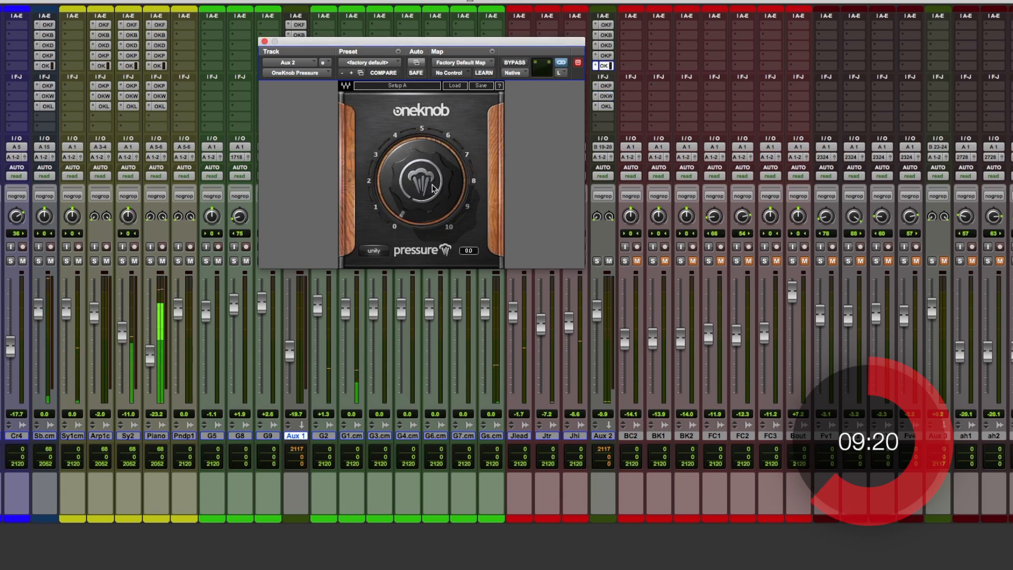
left_click_drag(433, 187, 433, 164)
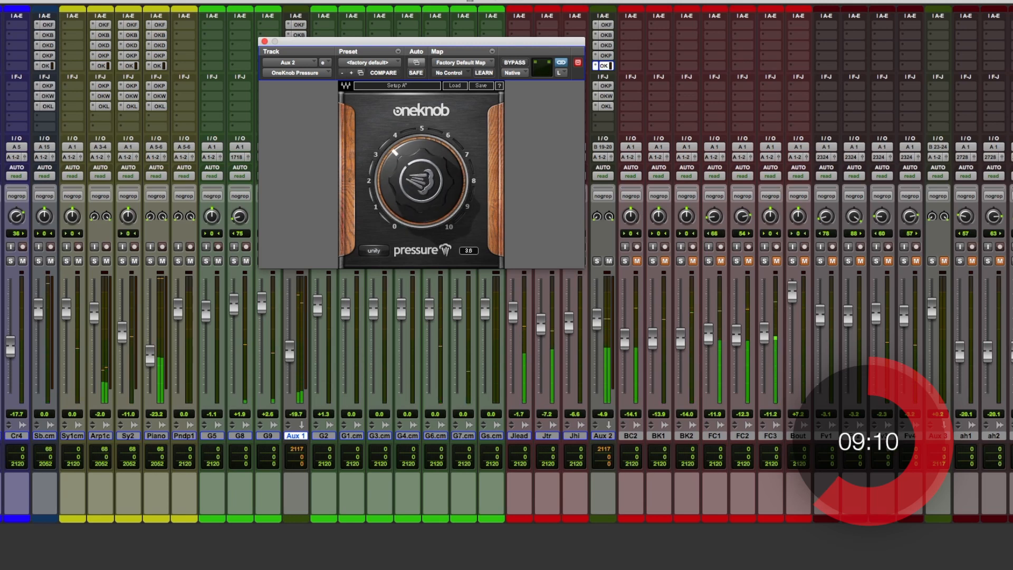
Reduce the OneKnob Driver on Aux 2 to 1.1 and set its Wetter to about 1.6
left_click(606, 45)
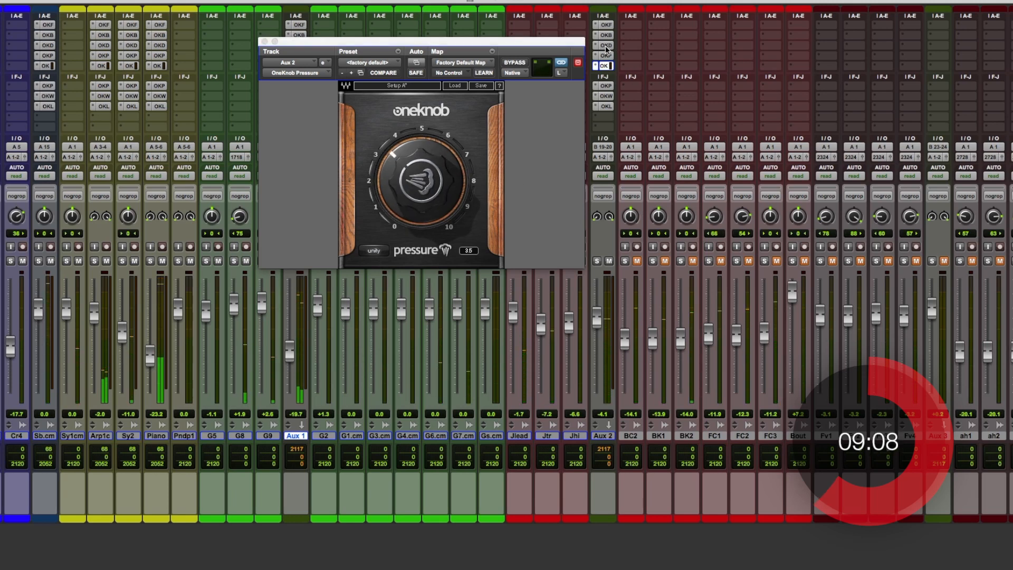
left_click_drag(449, 192, 449, 198)
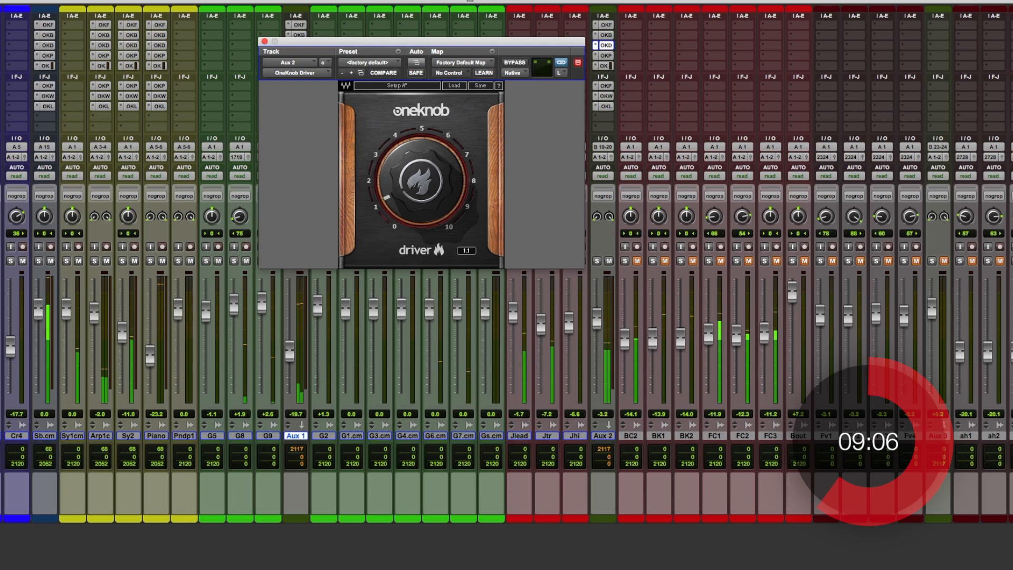
left_click(607, 97)
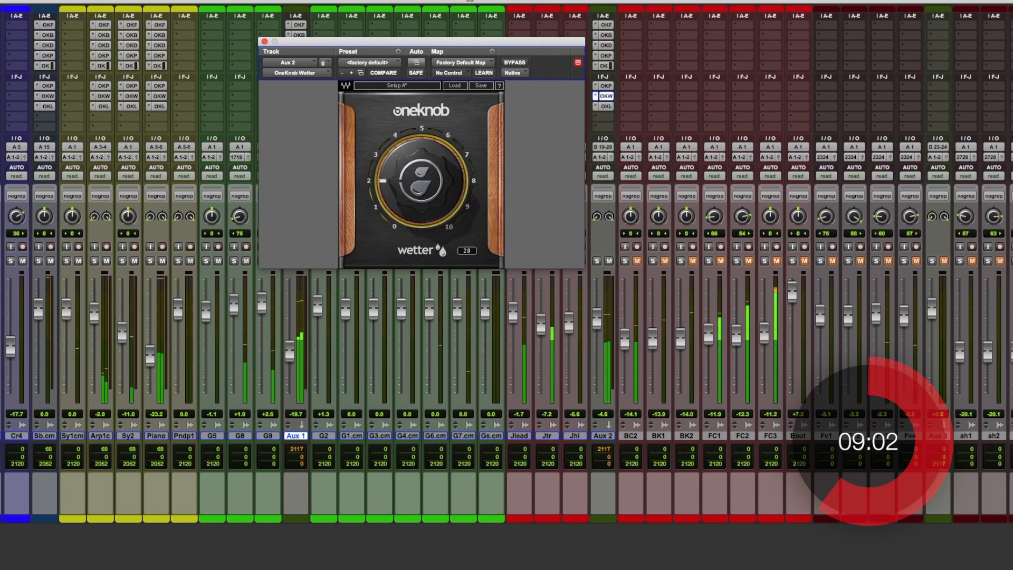
left_click_drag(423, 182, 422, 199)
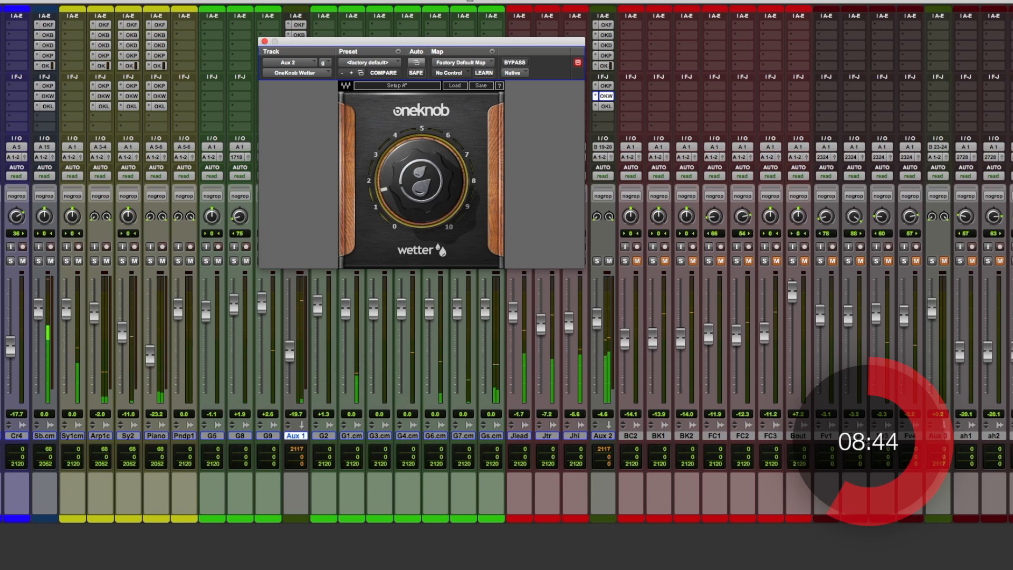
Unmute the vocal tracks from BC2 through Aux 3 and lower the Aux 3 fader to about -5.9
left_click(625, 437)
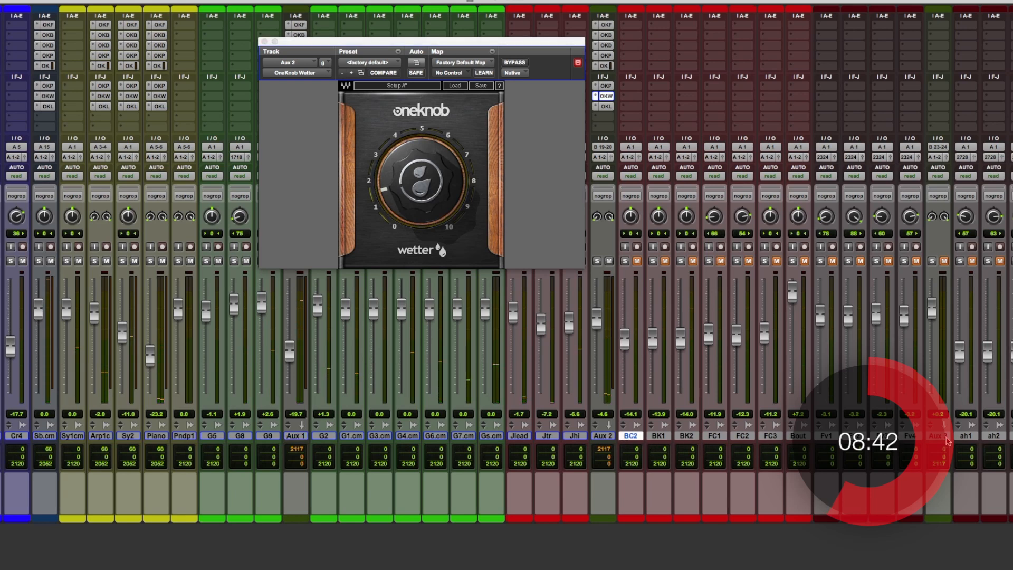
left_click(945, 440, "shift")
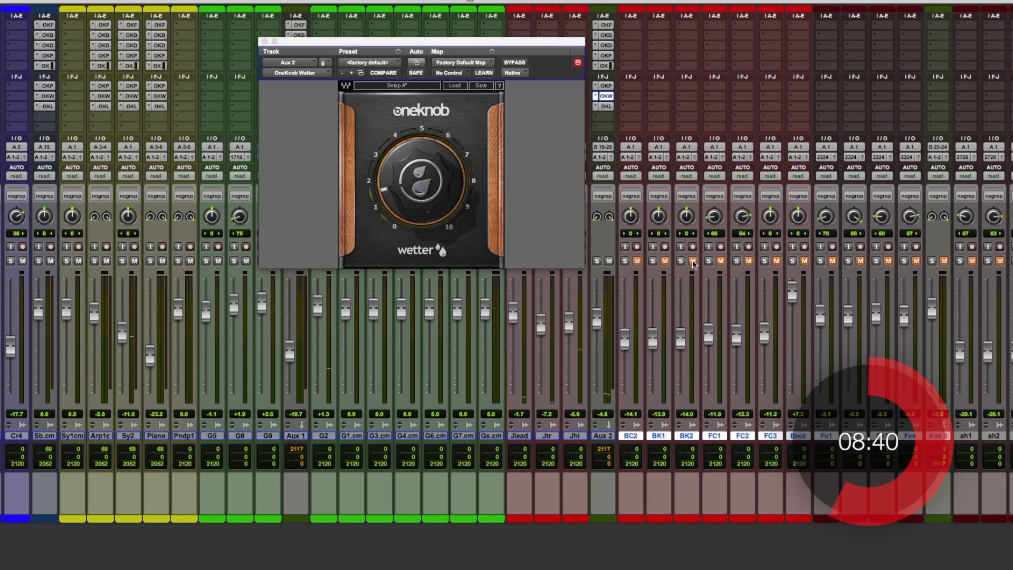
left_click(942, 25)
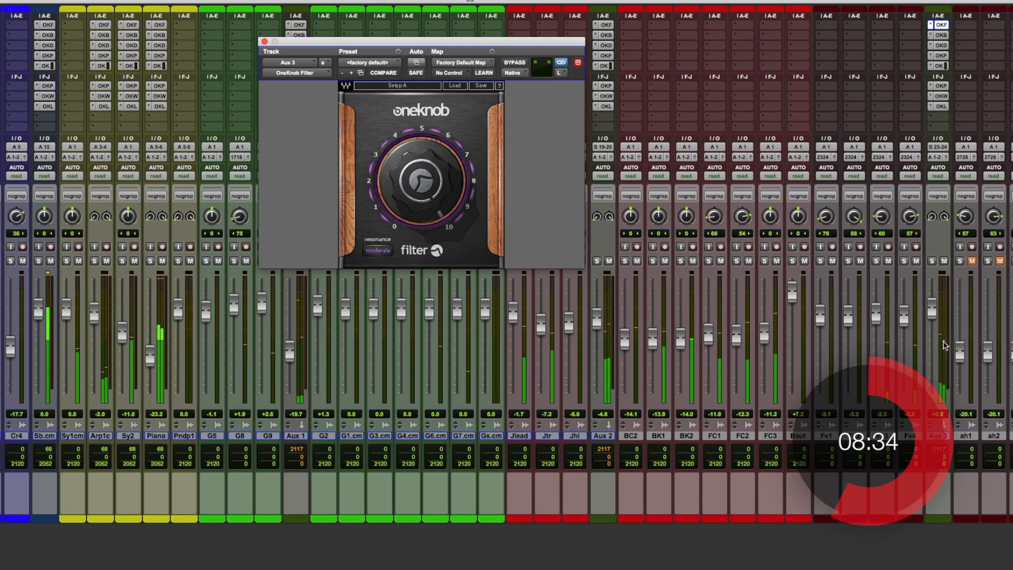
left_click_drag(934, 314, 934, 323)
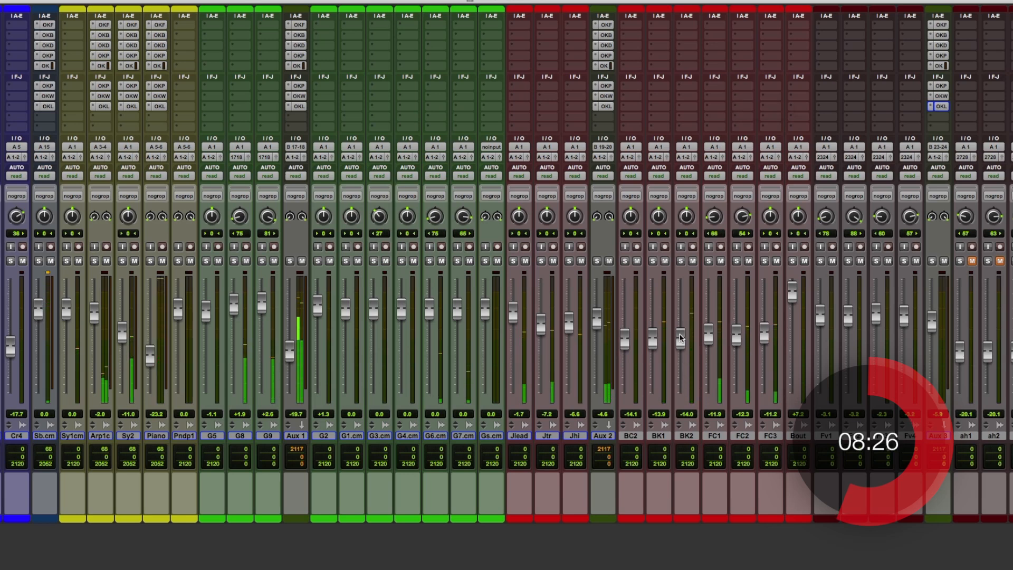
Select the tracks from BC2 through Aux 3 and solo them together
left_click(637, 436)
left_click(937, 437, "shift")
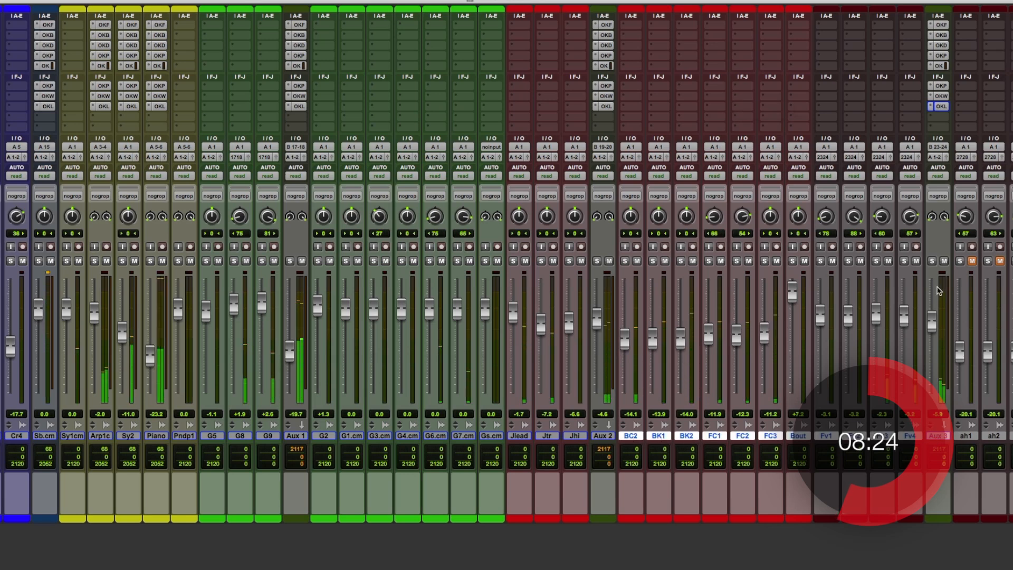
left_click(932, 261)
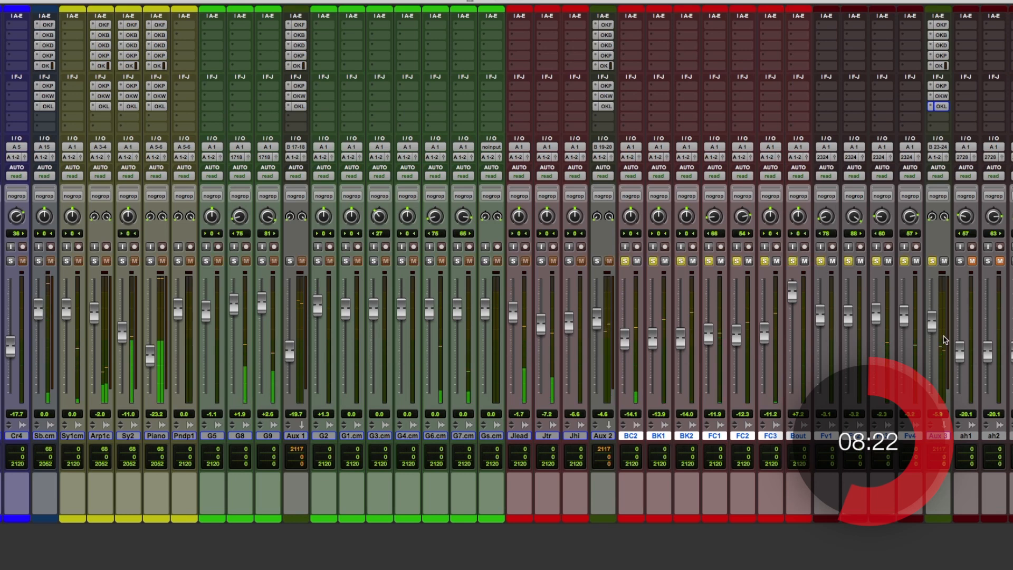
Set the OneKnob Pressure on Aux 3 to 4.0 and take the selected vocal tracks out of solo
left_click(942, 86)
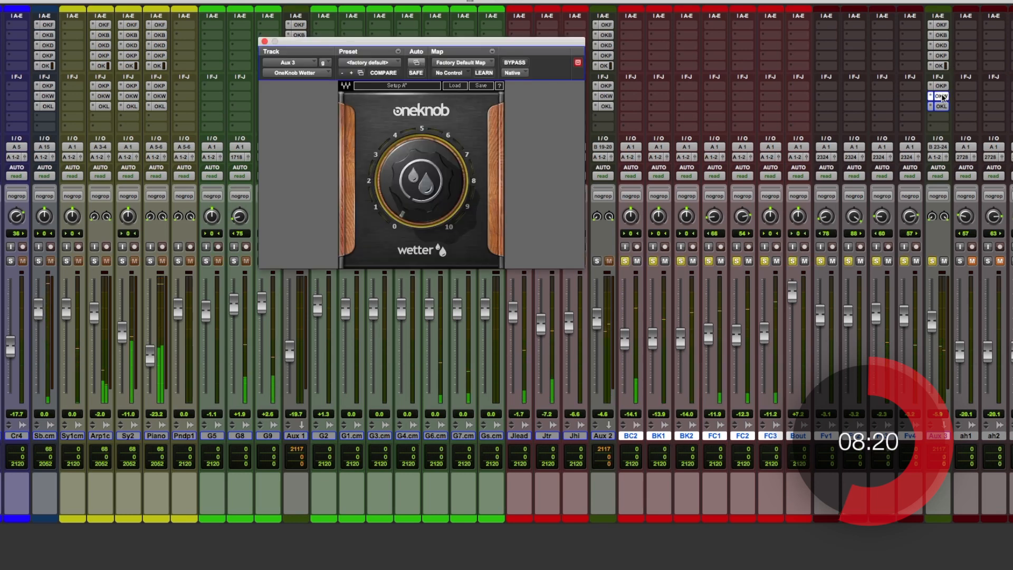
left_click(940, 66)
left_click_drag(422, 181, 422, 160)
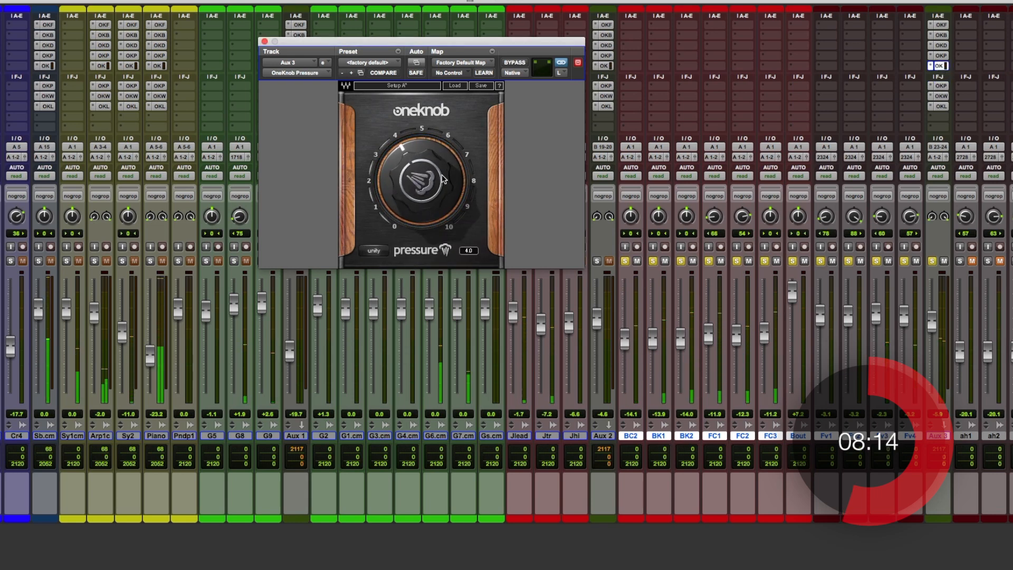
key("shift+s")
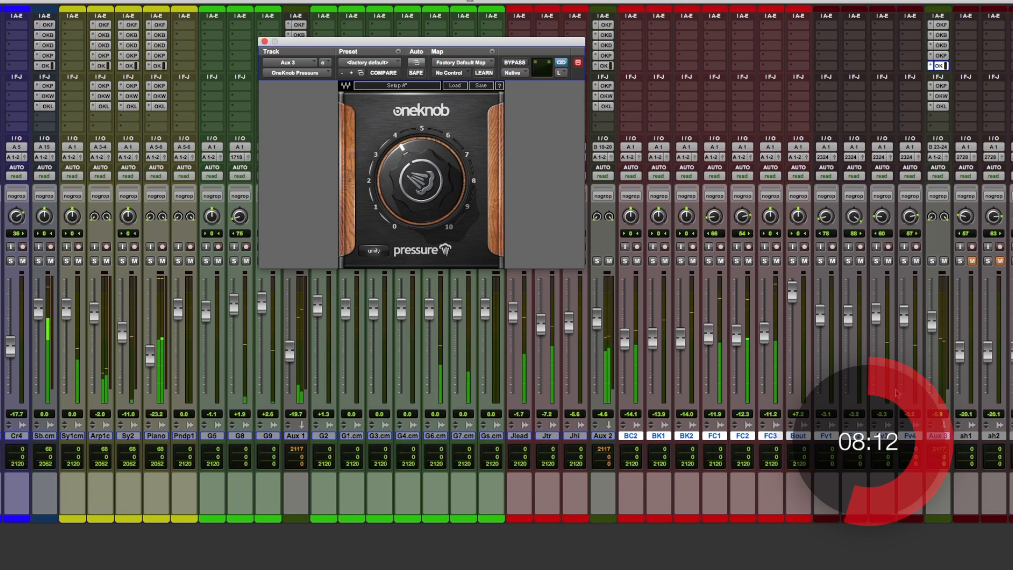
Raise the OneKnob Pressure on Aux 3 to 5.0 and clear the Piano meter's clip indicator
left_click_drag(421, 181, 422, 173)
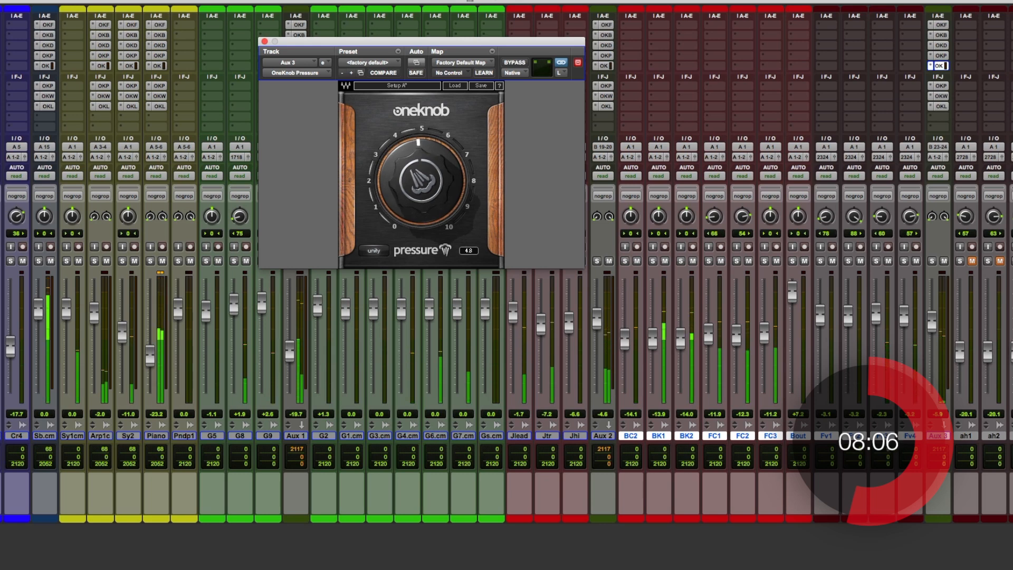
left_click(162, 304)
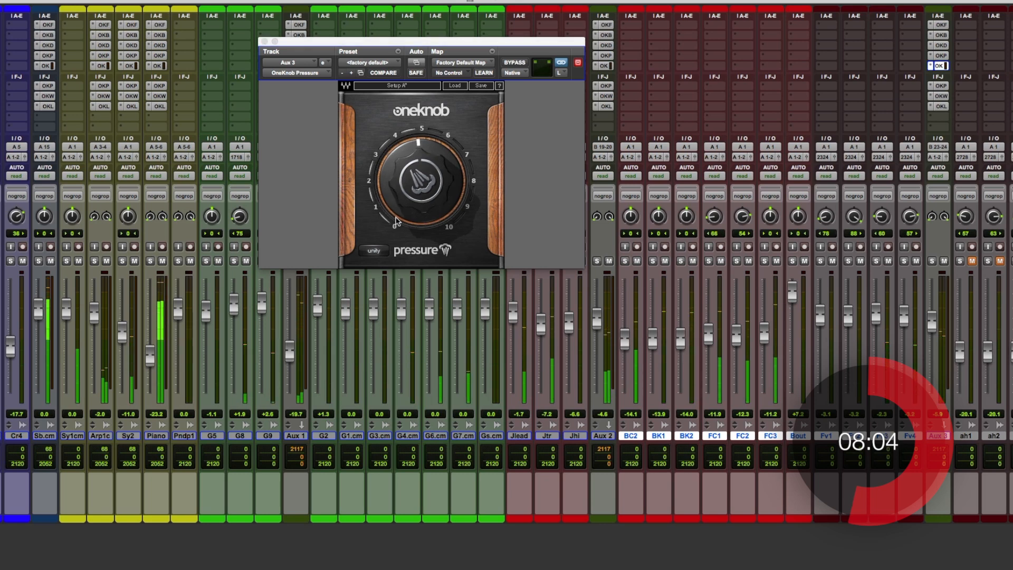
left_click_drag(422, 181, 422, 179)
Select the backing vocal tracks from ah1 through Aux 6 and unmute them
scroll(714, 373, "right", 7)
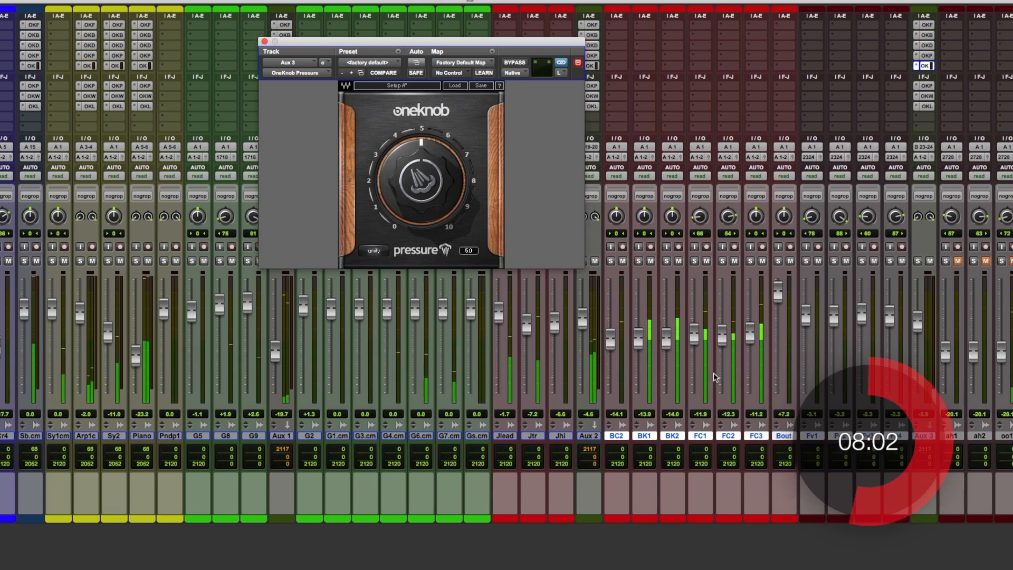
left_click(774, 437)
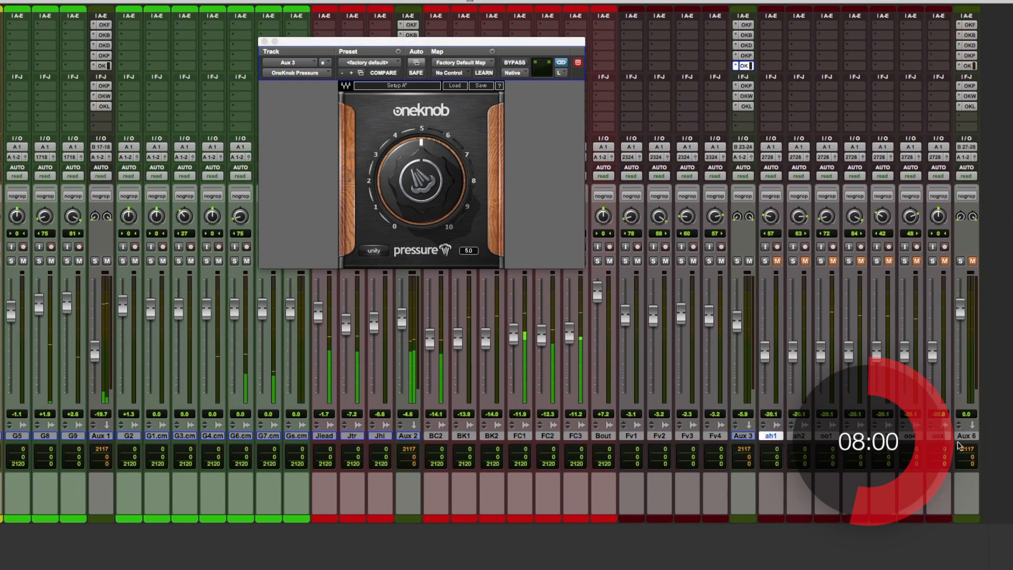
left_click(966, 435, "shift")
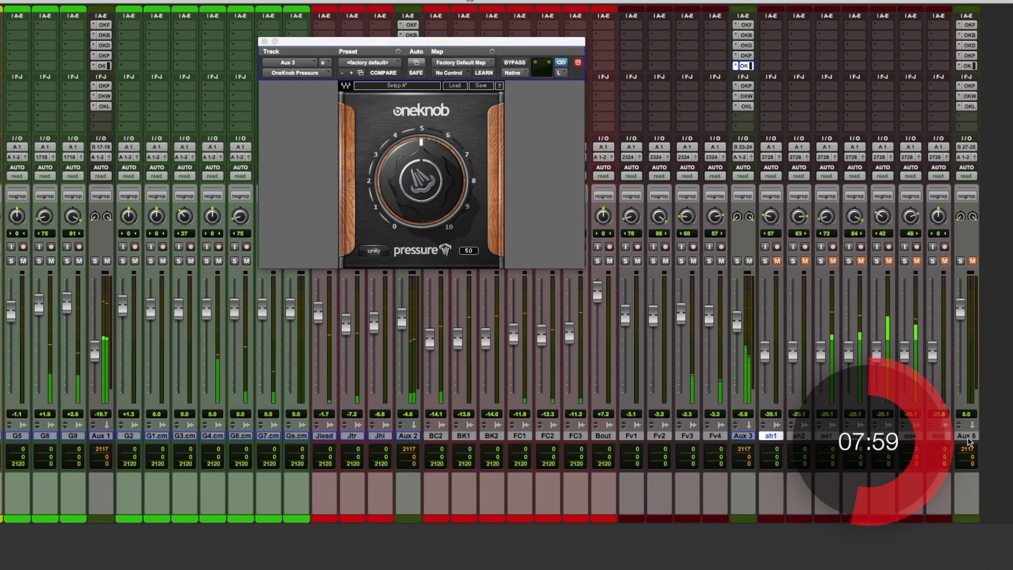
left_click(916, 262)
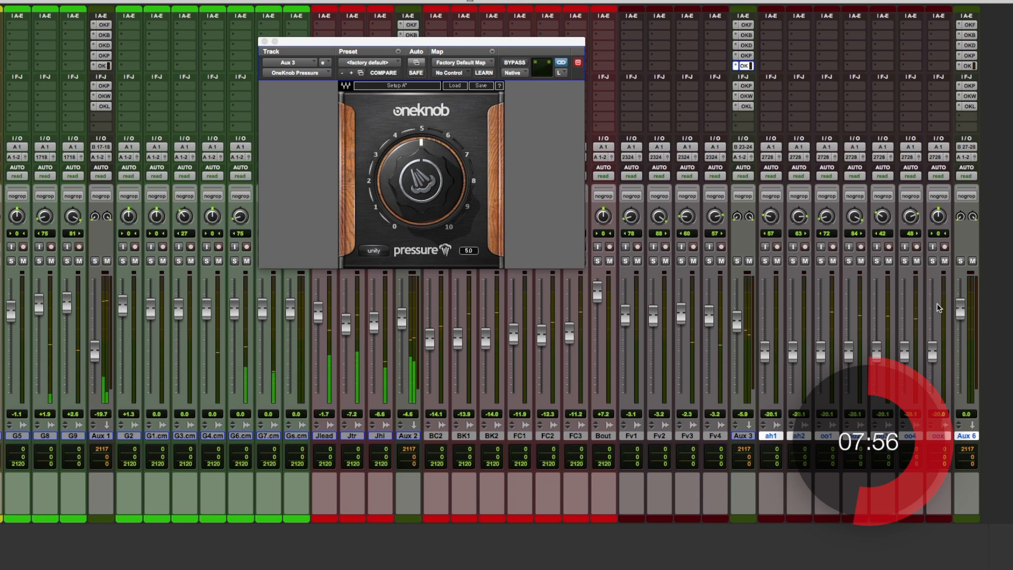
Close the Aux 3 Pressure and set the OneKnob Brighter on Aux 6 to 8.25
left_click(745, 66)
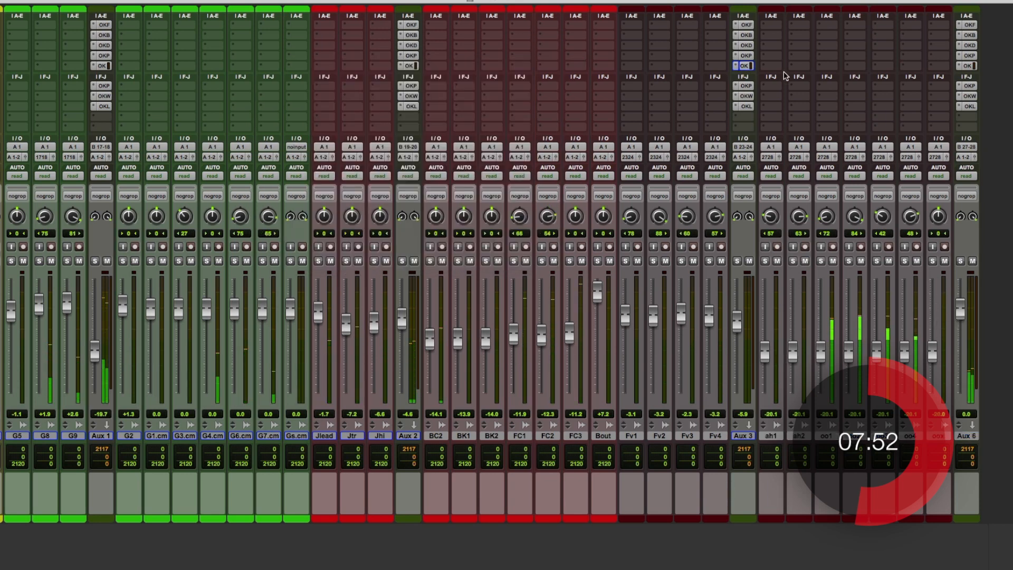
left_click(969, 36)
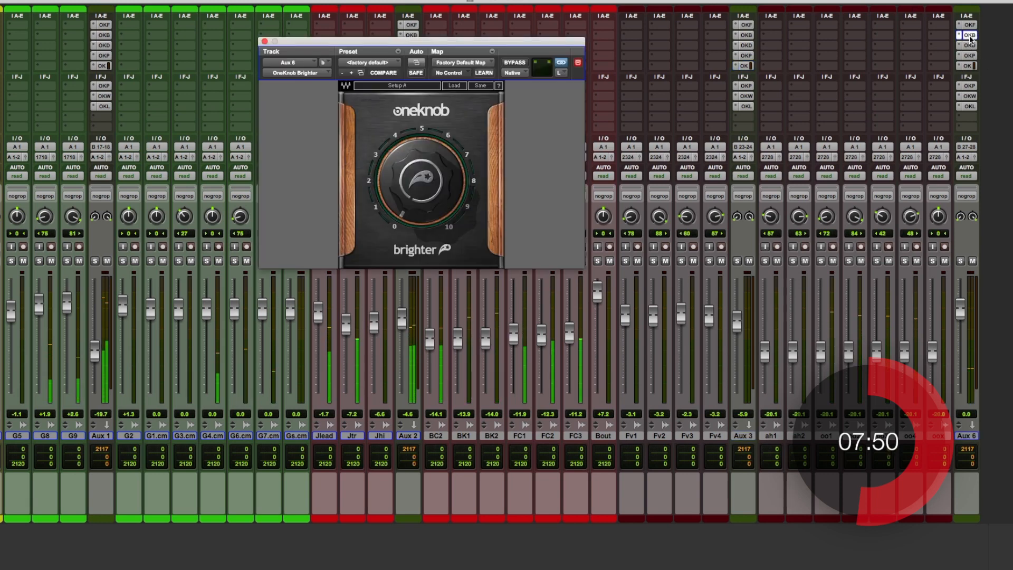
left_click_drag(421, 179, 421, 148)
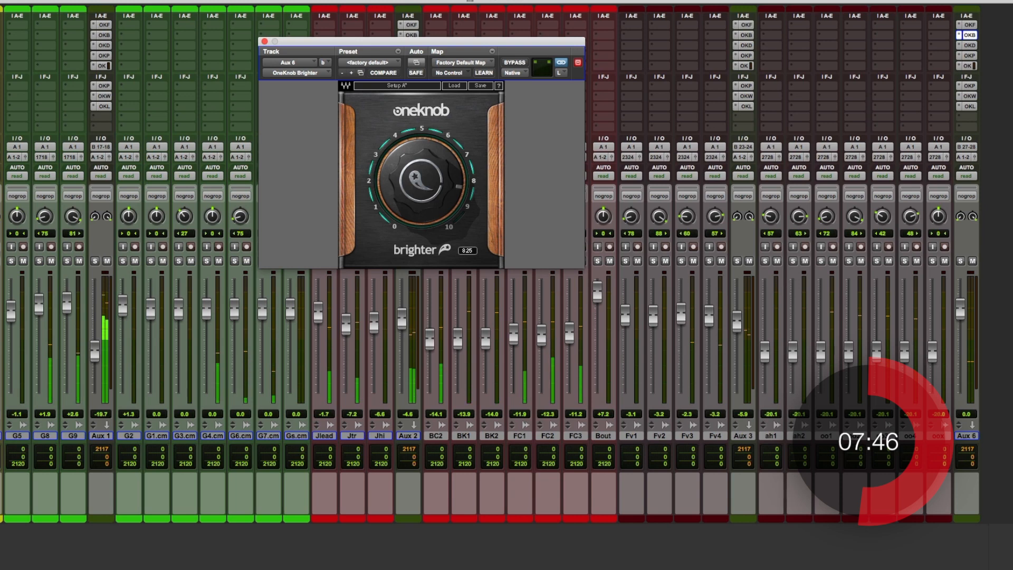
Fine-tune the OneKnob Brighter on Aux 6 and compare it against bypass
left_click_drag(420, 179, 421, 177)
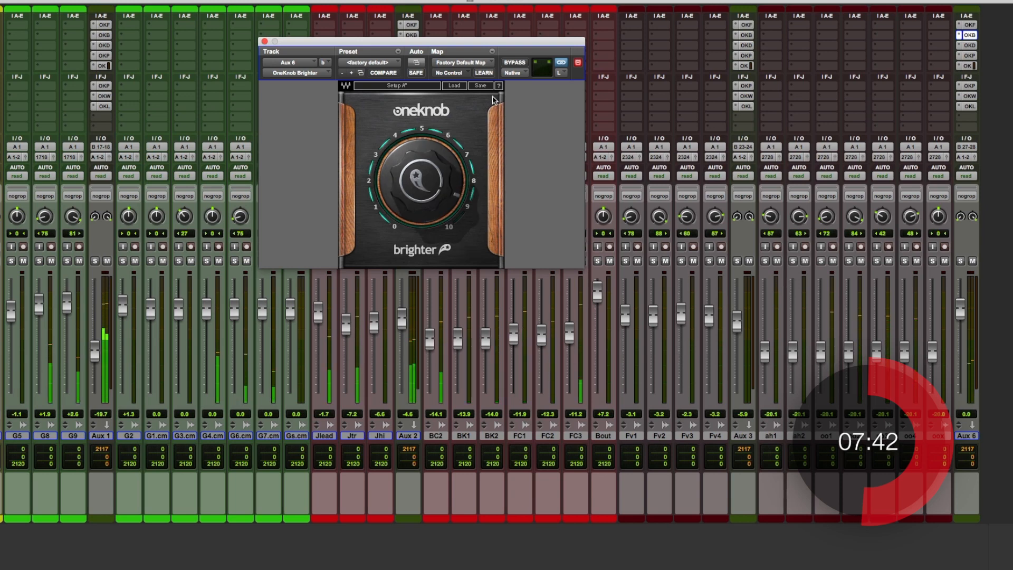
left_click(514, 63)
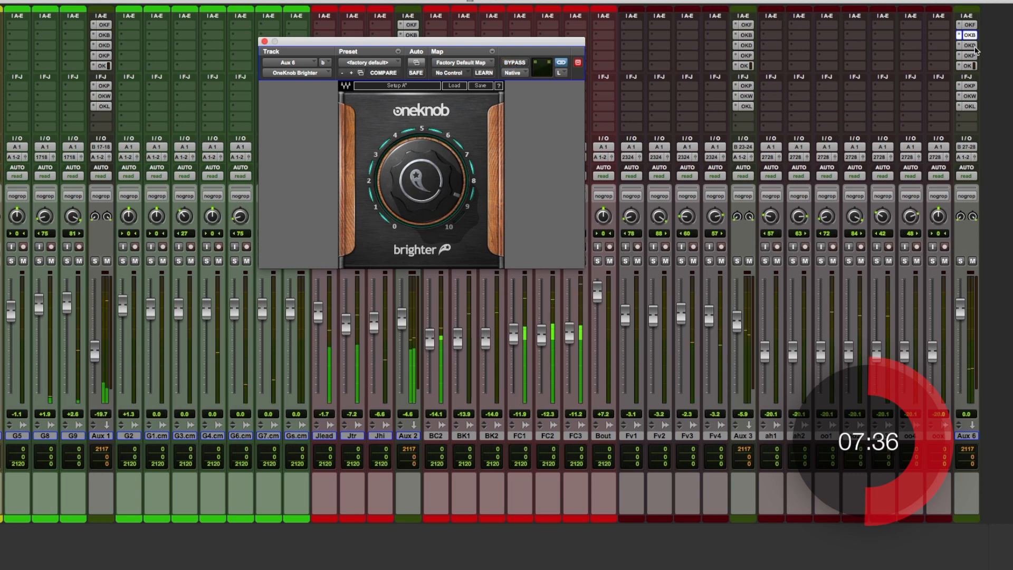
Set the OneKnob Pressure on Aux 6 to 3.2 and lower the Aux 6 fader slightly
left_click(968, 86)
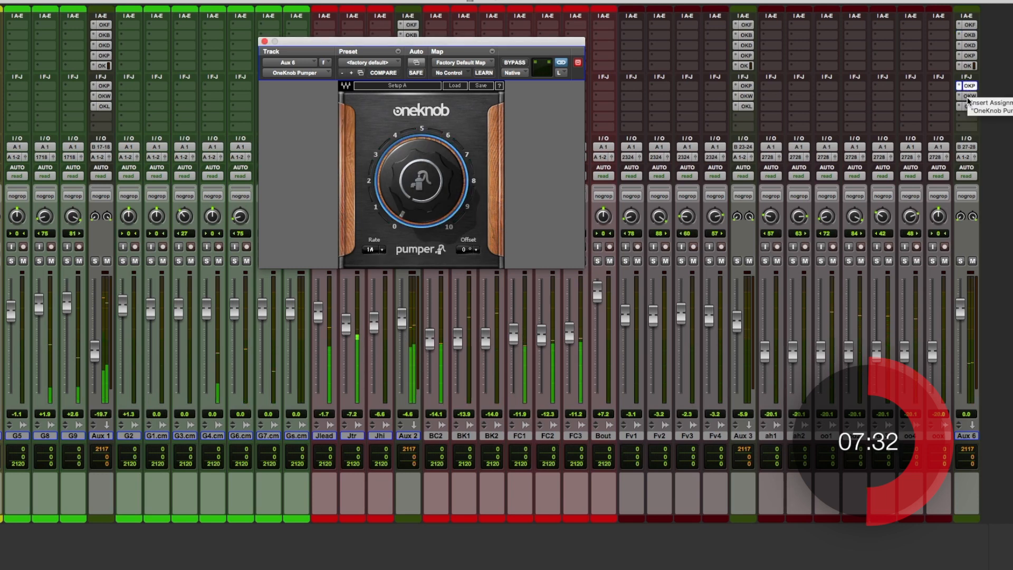
left_click(968, 96)
left_click(968, 66)
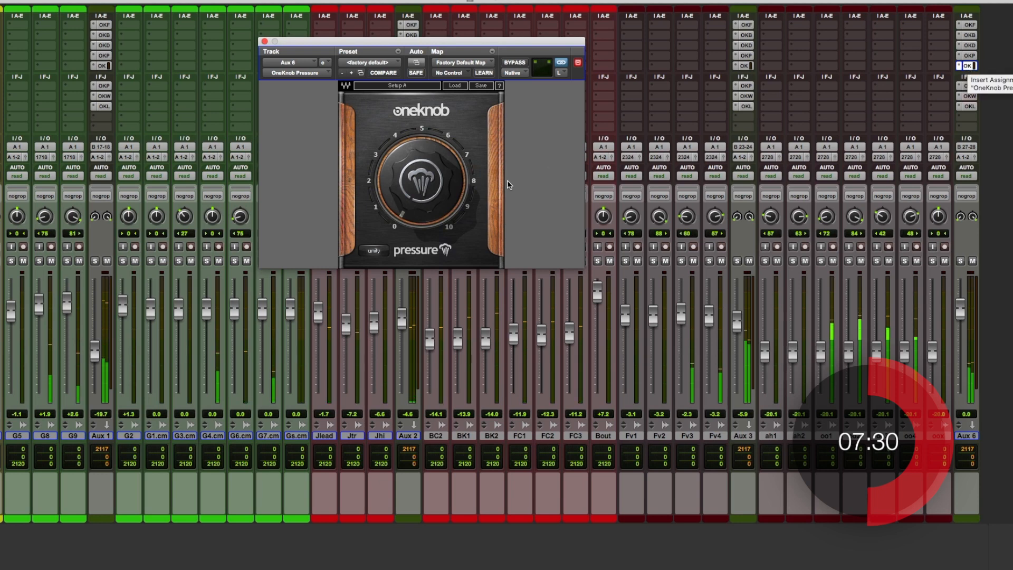
left_click_drag(448, 204, 448, 172)
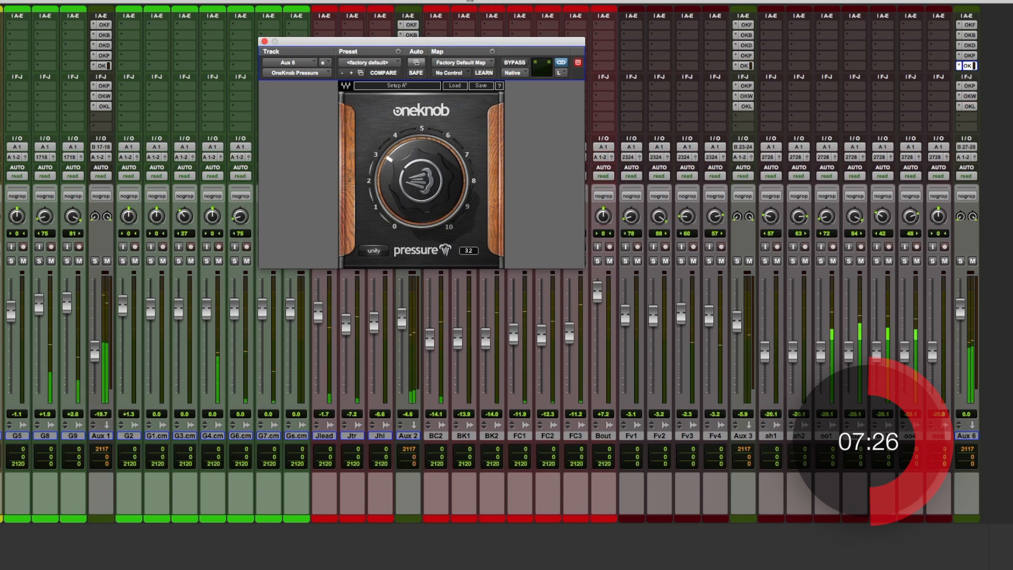
left_click_drag(960, 317, 960, 335)
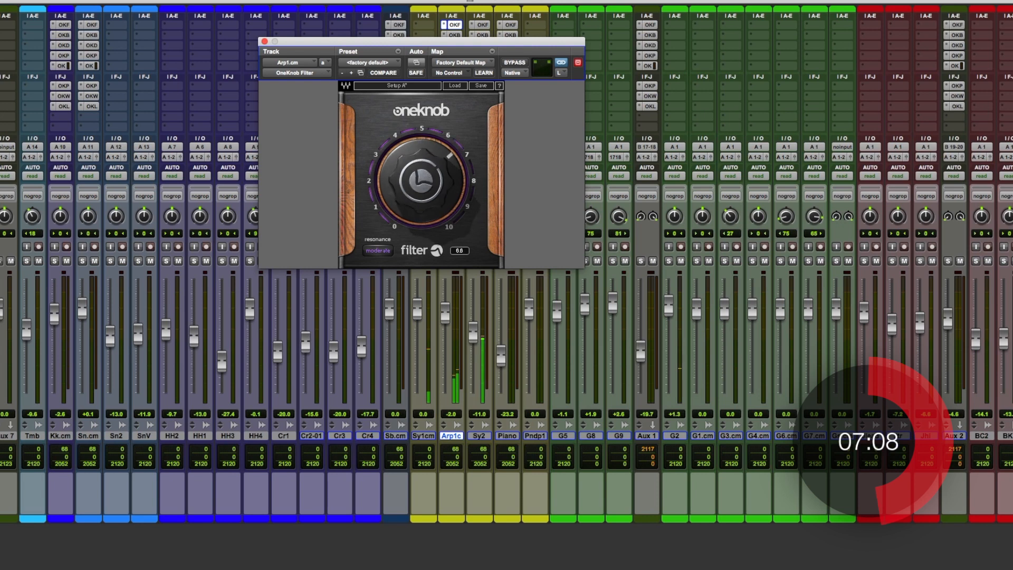
Rehearse the OneKnob Filter sweep on Arp1.cm and try recording it from bar 1 in write automation mode
mouse_move(433, 177)
left_mouse_down()
mouse_move(433, 168)
mouse_move(440, 207)
mouse_move(440, 163)
left_mouse_up()
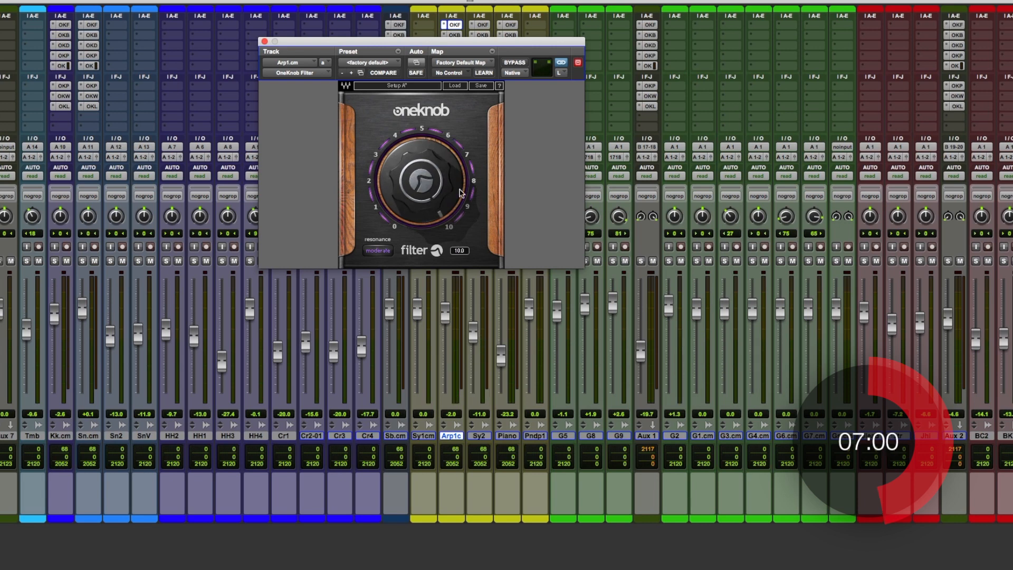
key("super+equal")
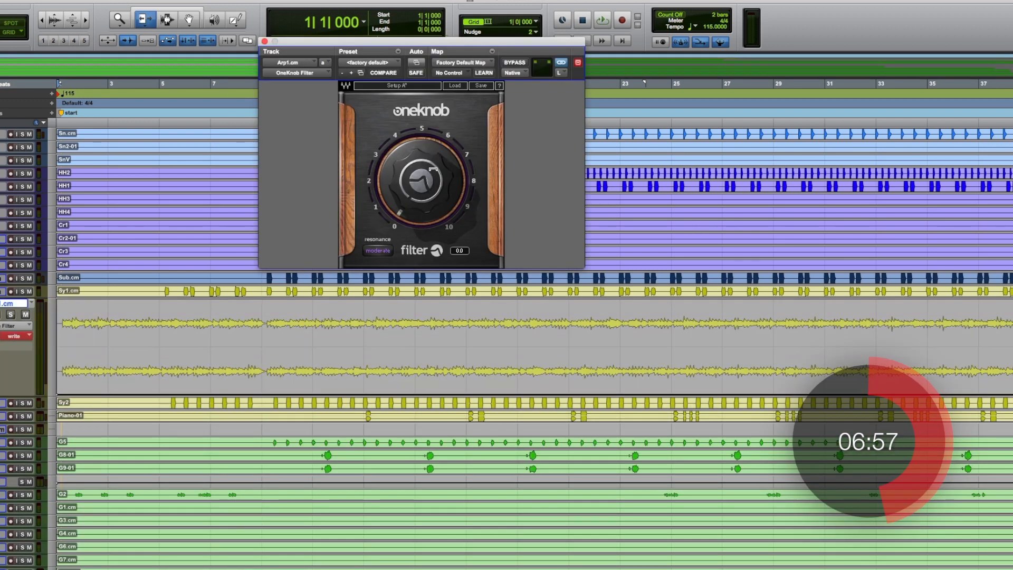
key("space")
left_click_drag(433, 170, 432, 134)
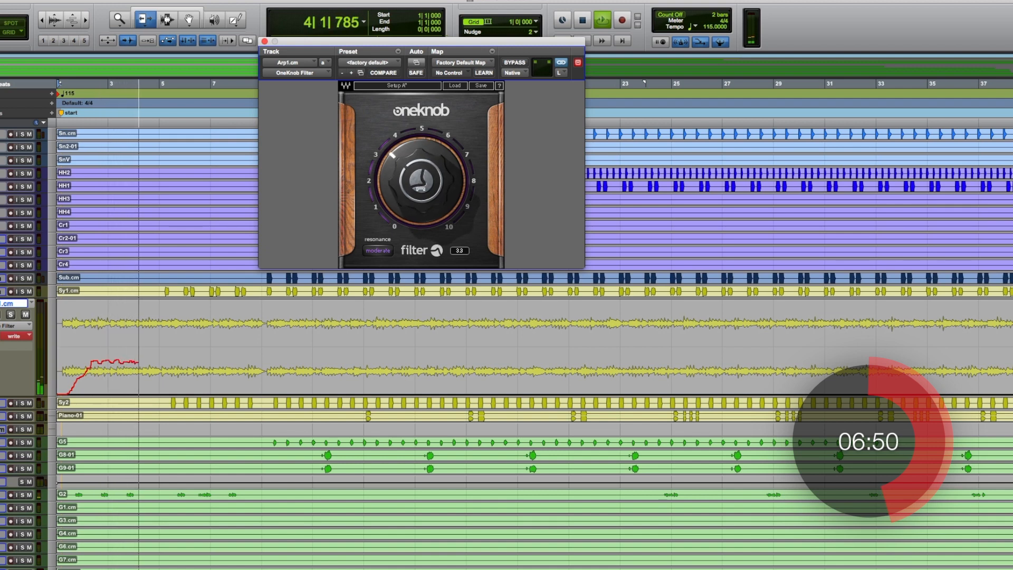
key("space")
Record a rising OneKnob Filter sweep up to 10.0 on Arp1.cm from bar 1 in latch mode and set the track's automation to read
key("space")
left_click_drag(418, 196, 418, 95)
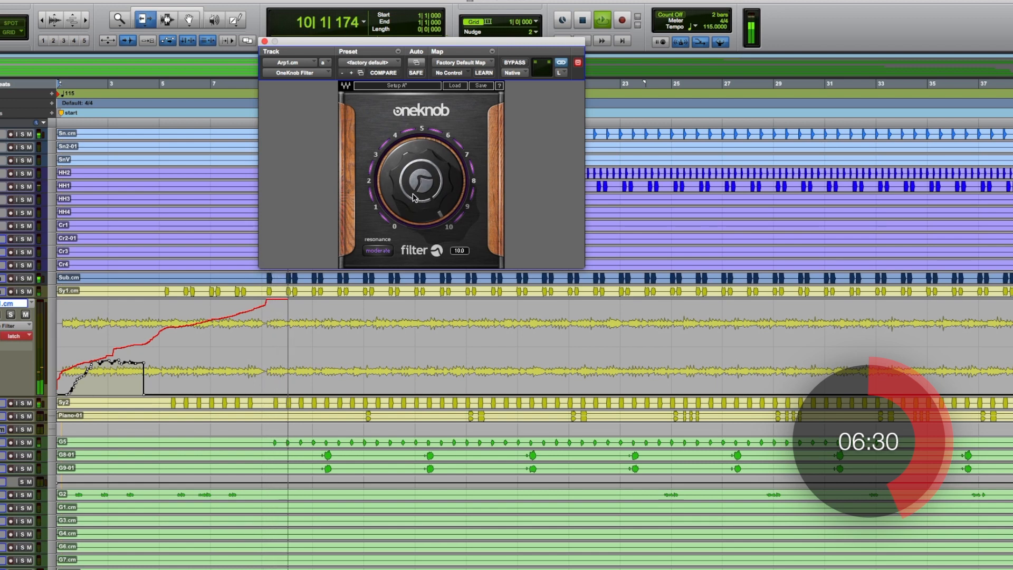
key("space")
left_click(14, 336)
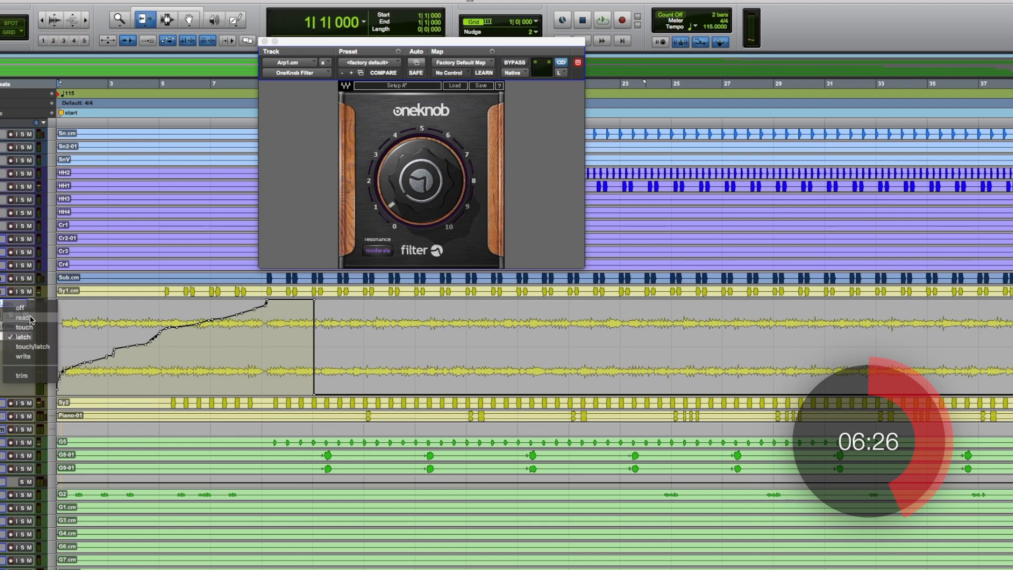
left_click(30, 318)
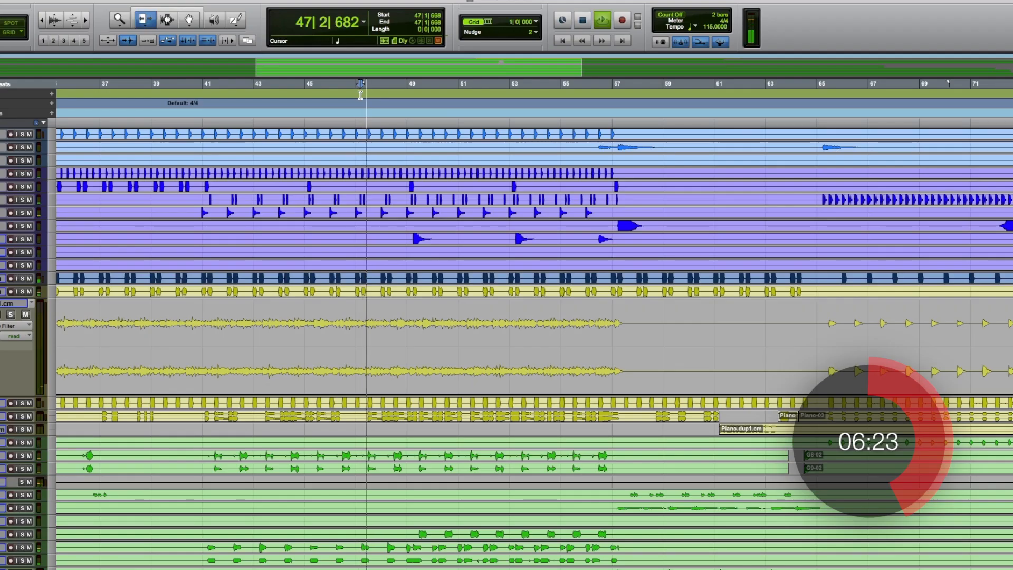
Delete the Arp1.cm filter automation breakpoints after bar 10 that drop the sweep around bar 11
key("super+equal")
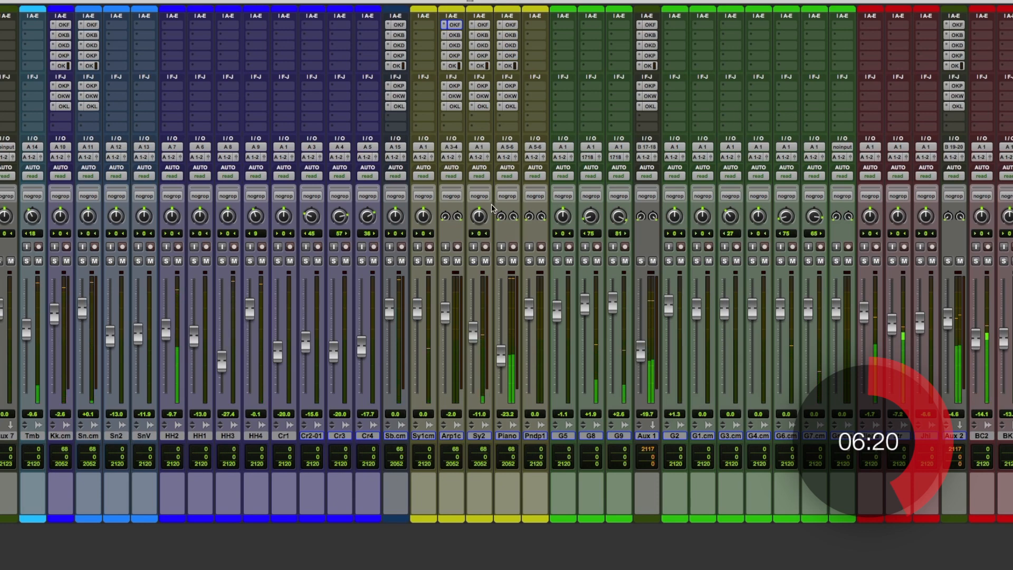
scroll(492, 204, "right", 5)
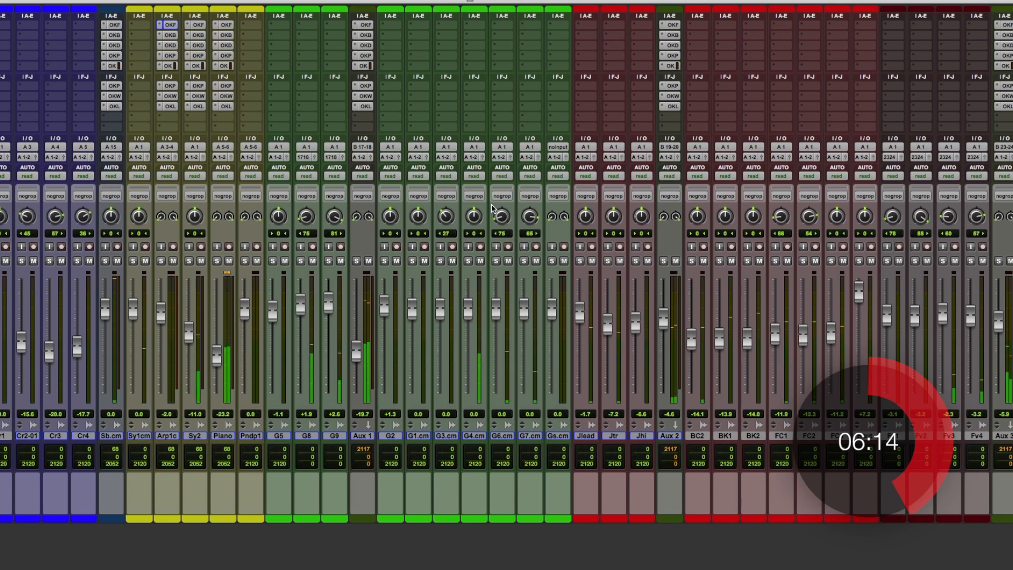
scroll(492, 204, "left", 5)
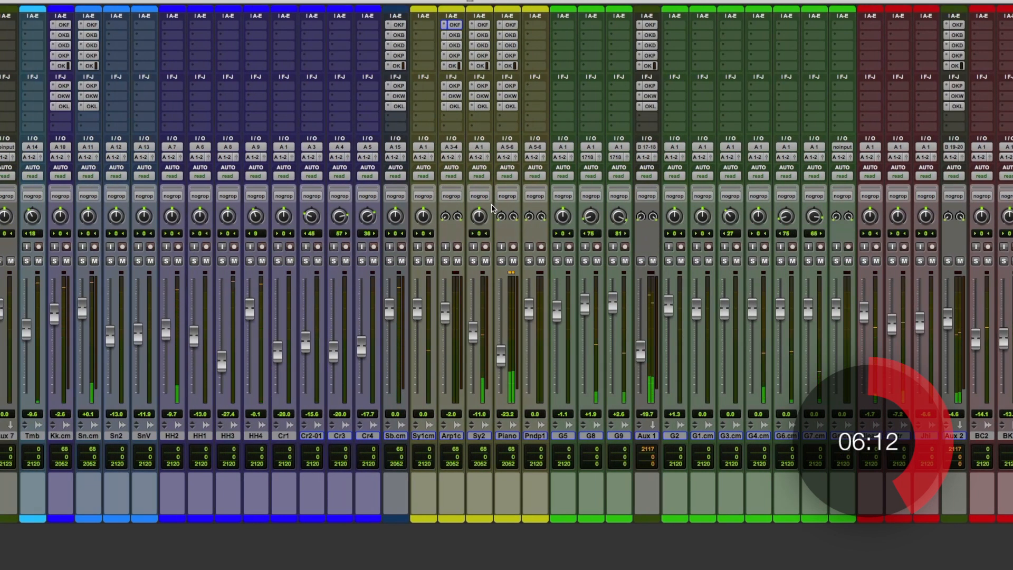
key("super+equal")
left_click(168, 20)
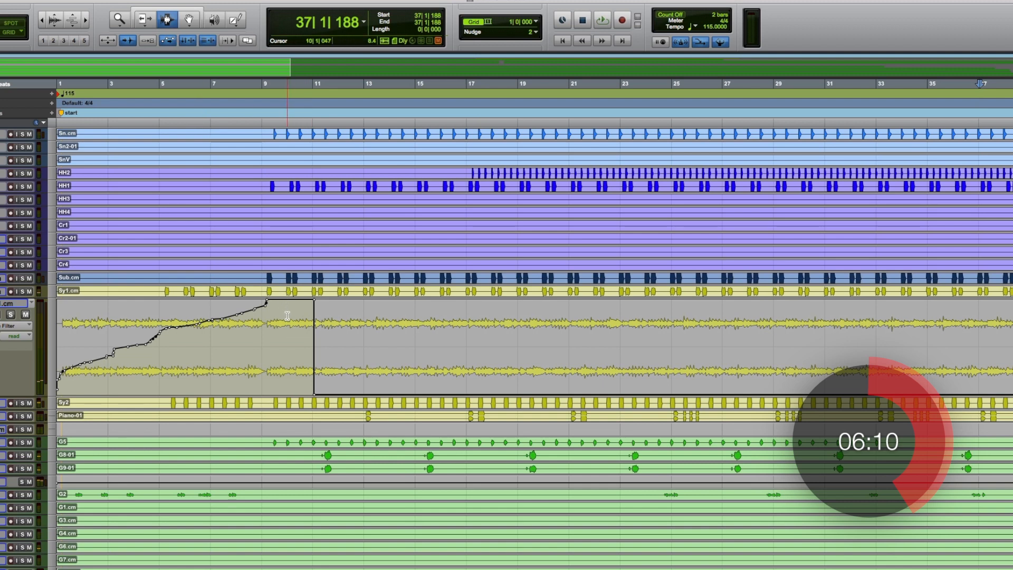
left_click_drag(288, 324, 410, 325)
key("Delete")
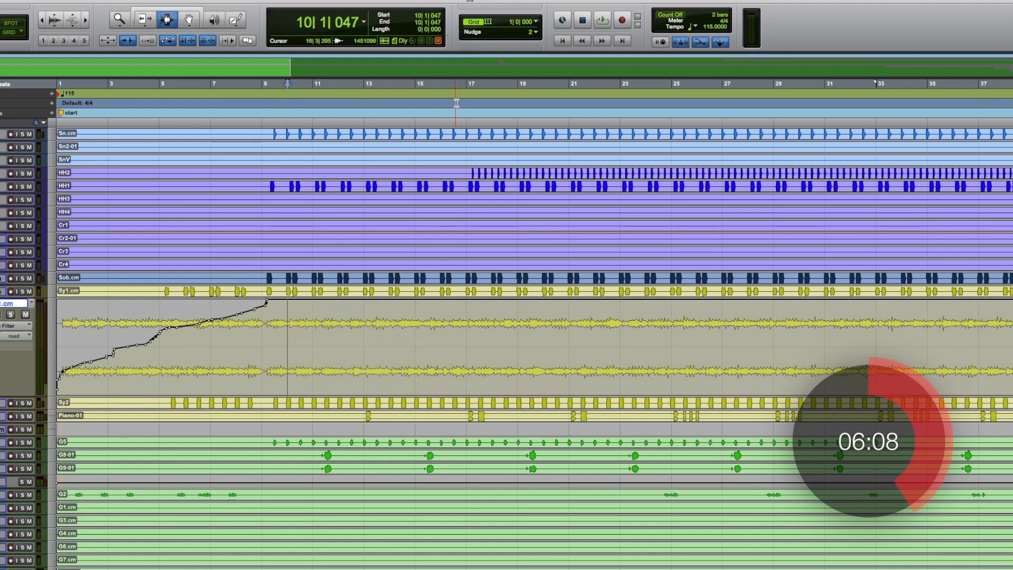
Play the mix from the mixer and compare the OneKnob Brighter and Phatter on Master 1 against bypass
key("super+equal")
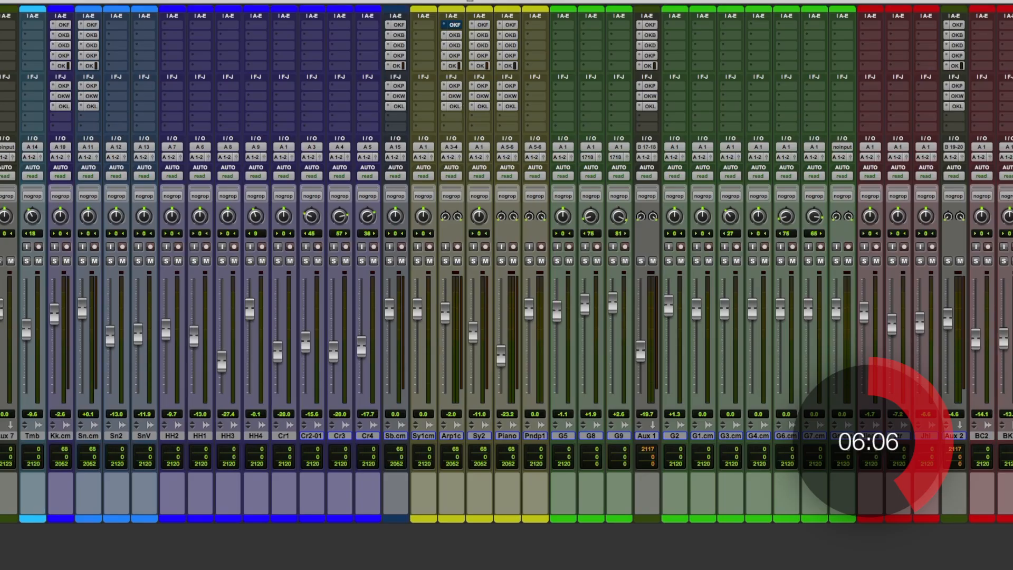
key("space")
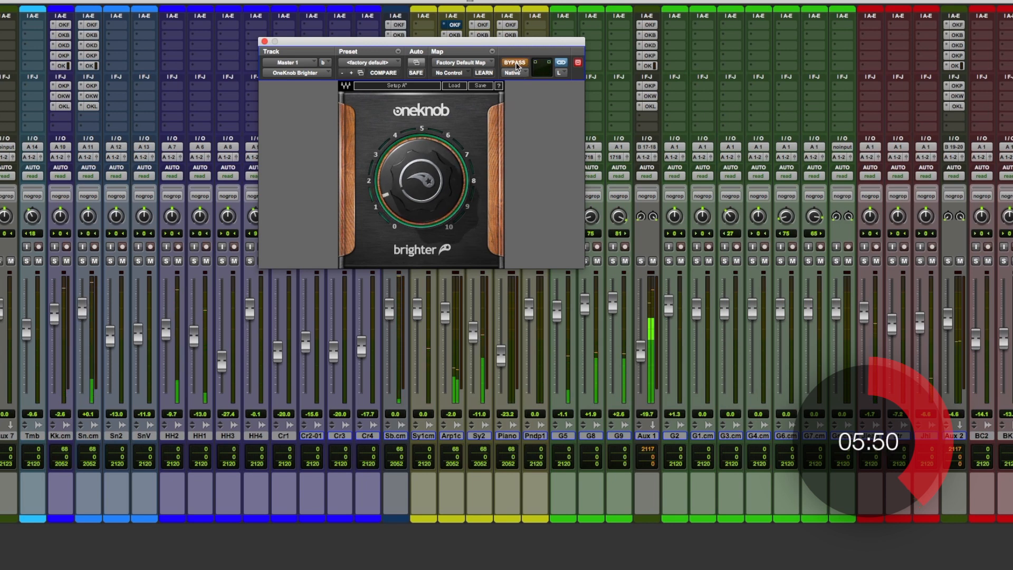
left_click(515, 63)
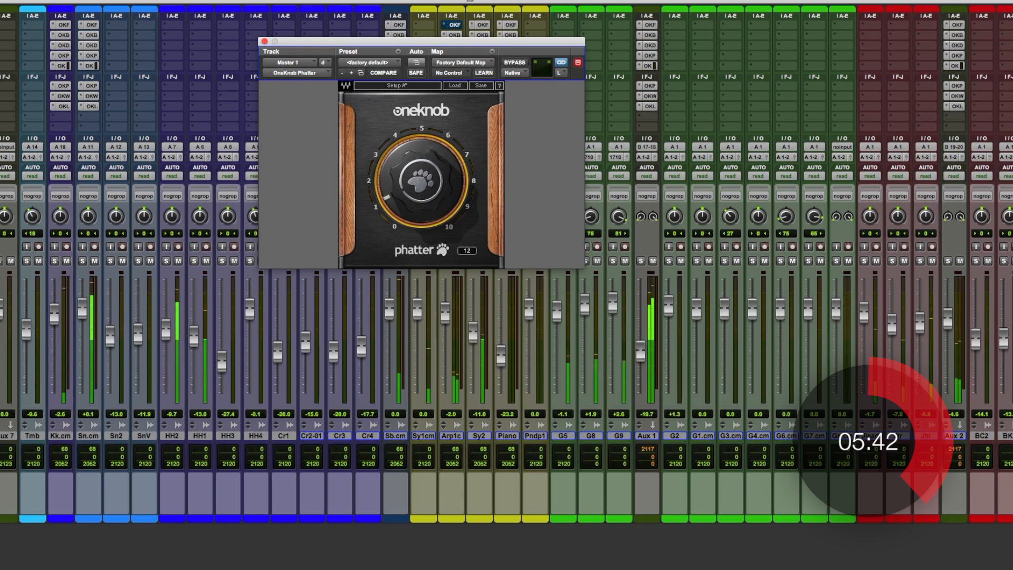
left_click(515, 62)
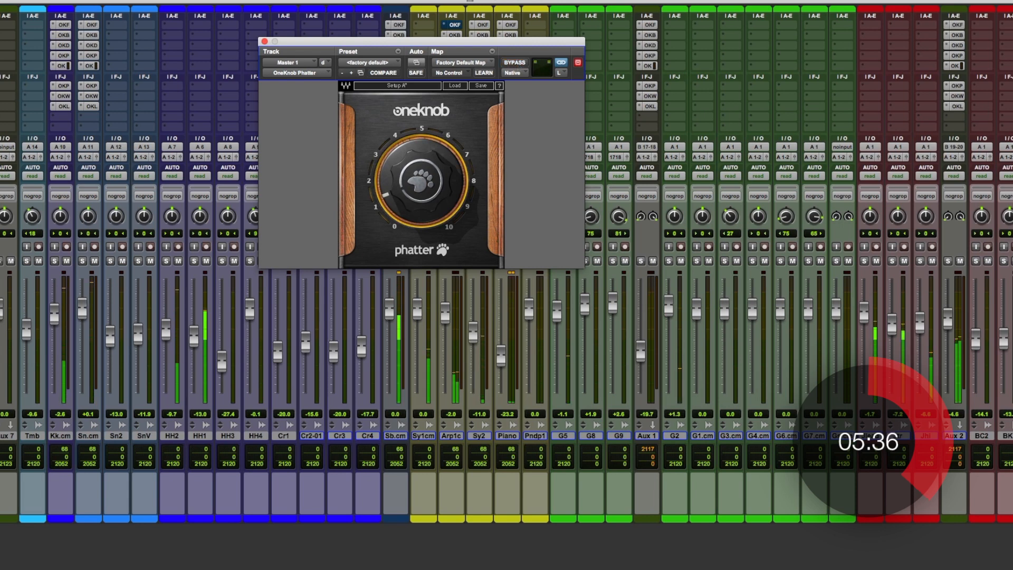
Set the OneKnob Louder on Master 1 to 3.4 and lower the Aux 2 fader to about -6.2 dB
left_click(95, 107)
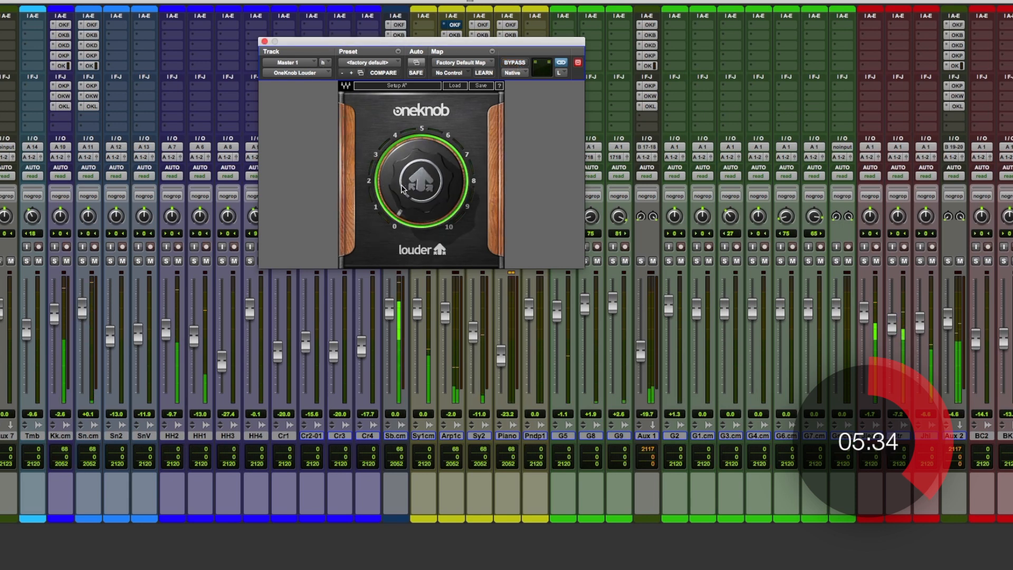
left_click_drag(390, 181, 389, 131)
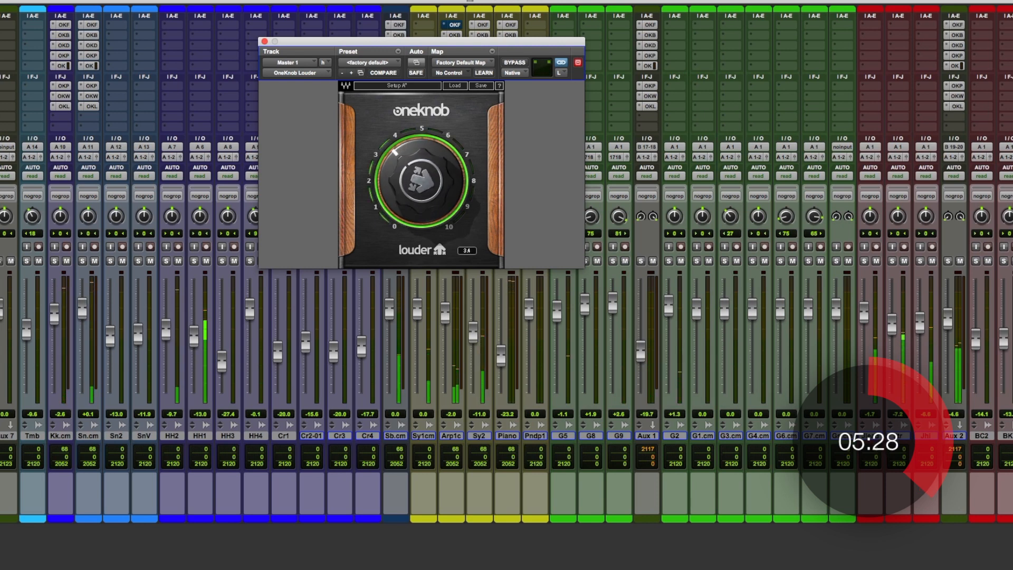
left_click_drag(947, 320, 947, 324)
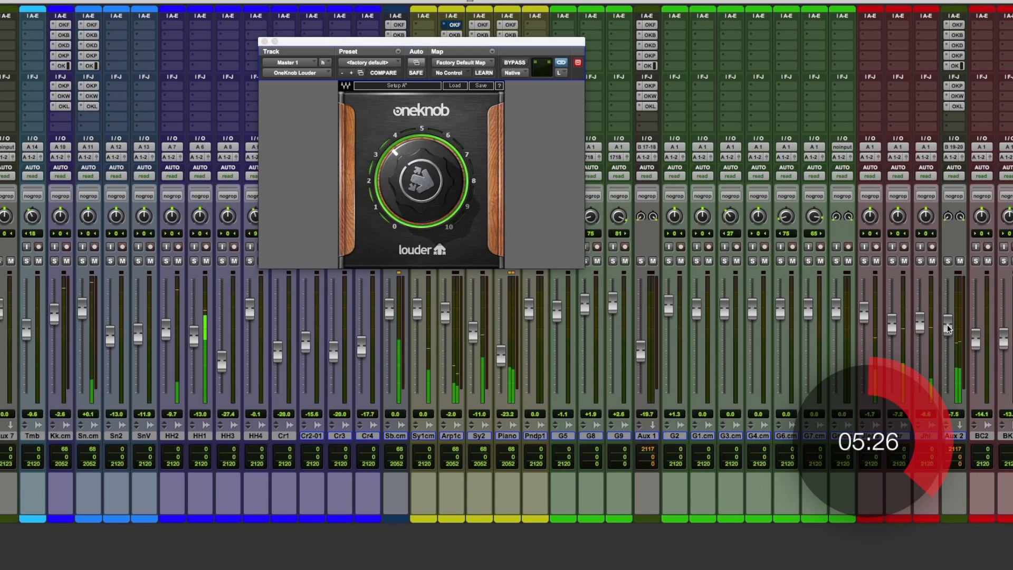
scroll(919, 331, "right", 10)
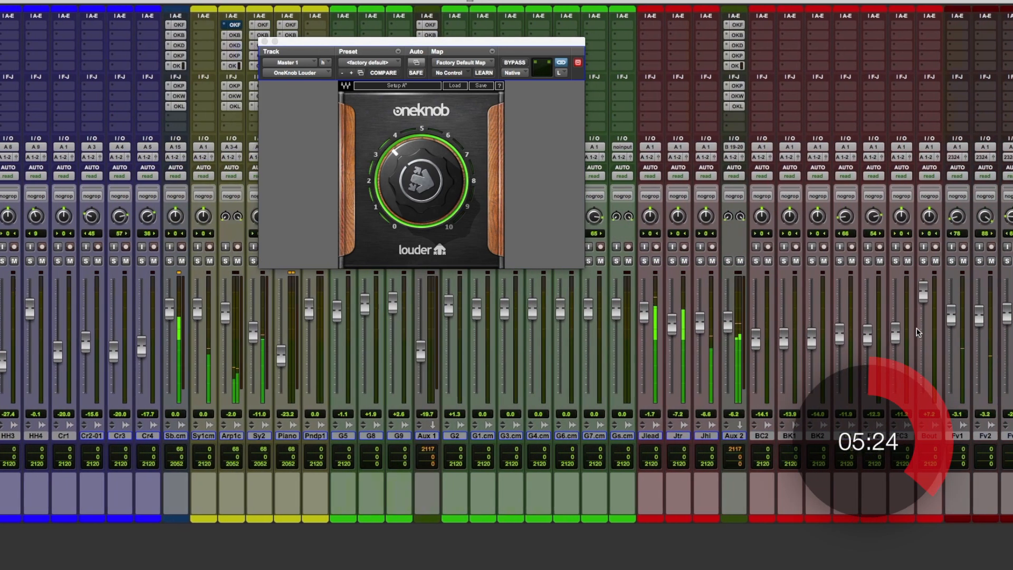